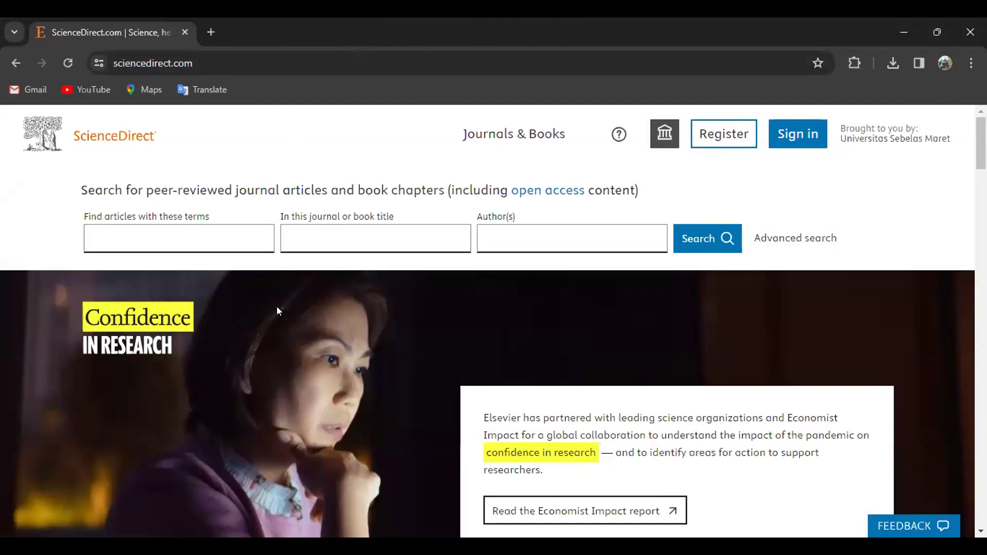
# Step: Go to the Scopus website and activate its document search field
pyautogui.click(194, 63)
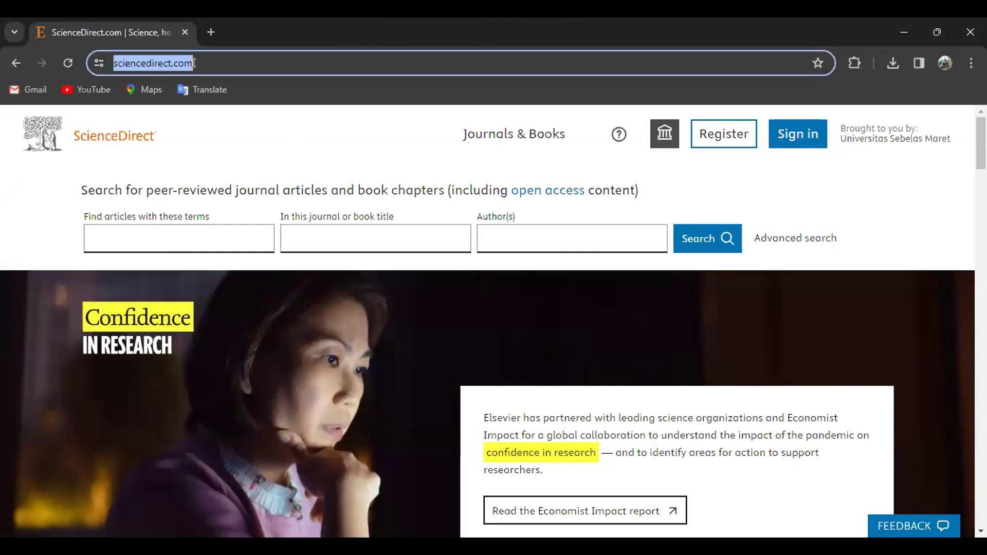
pyautogui.write('scopus')
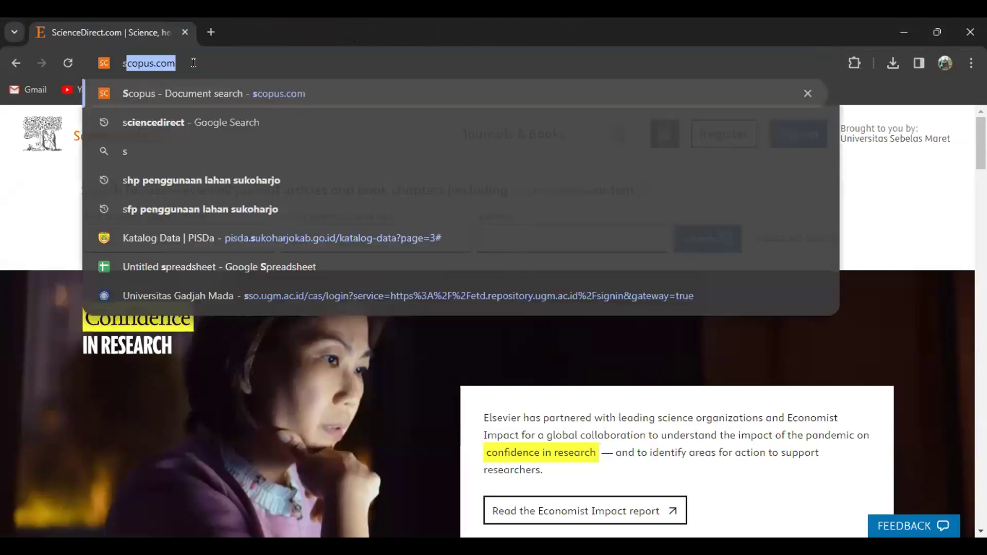
pyautogui.press('Return')
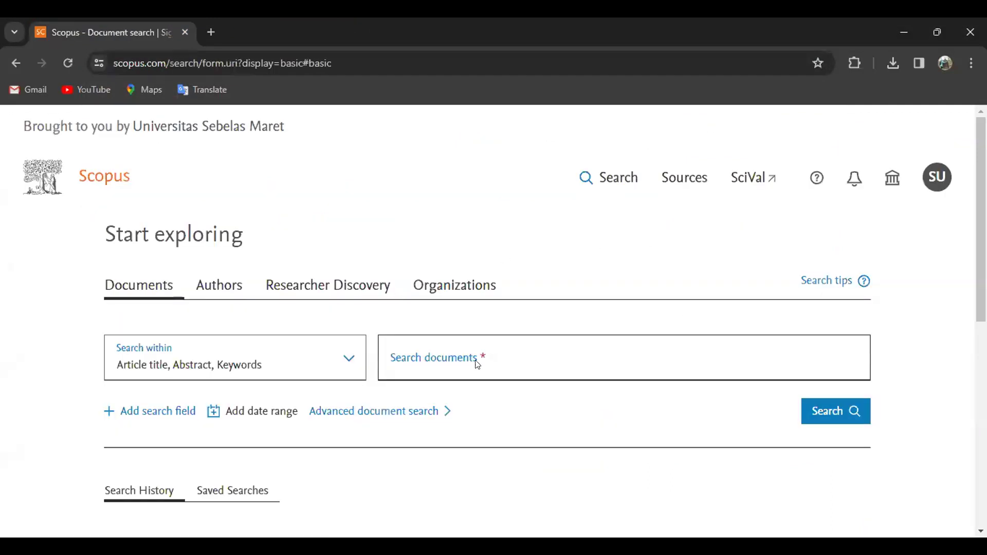
pyautogui.click(473, 360)
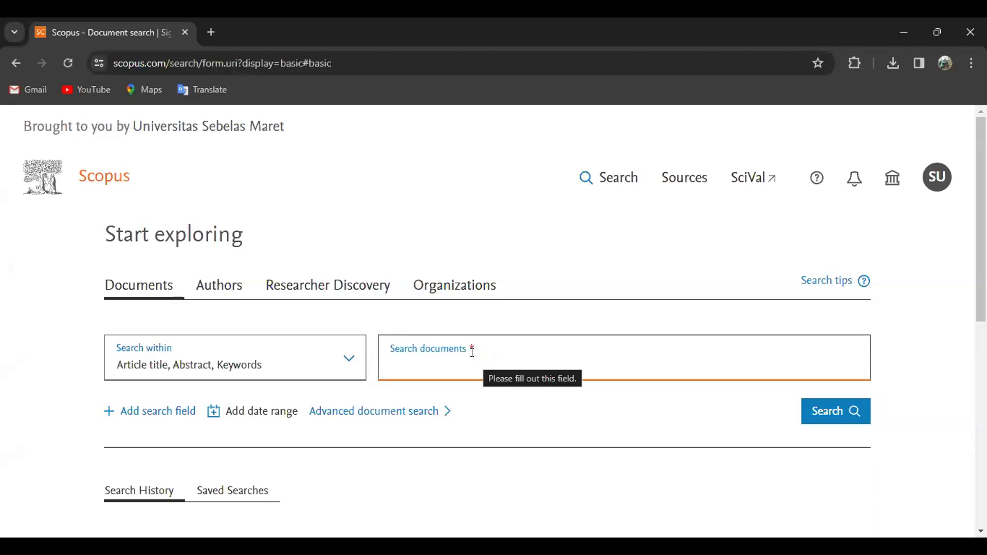
pyautogui.write('"')
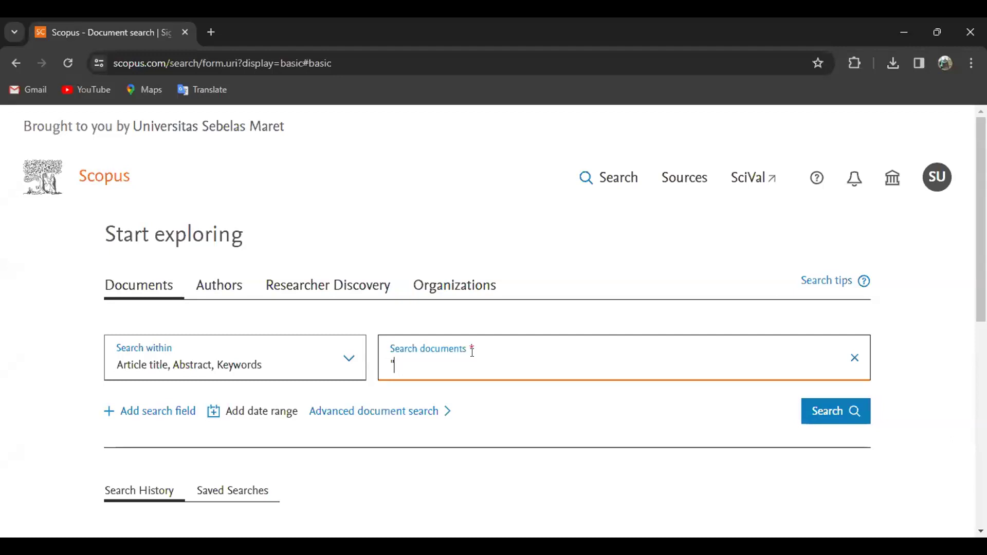
pyautogui.write('Sustaina')
pyautogui.press('BackSpace')
pyautogui.press('BackSpace')
pyautogui.press('BackSpace')
pyautogui.press('BackSpace')
pyautogui.press('BackSpace')
pyautogui.press('BackSpace')
pyautogui.press('BackSpace')
pyautogui.press('BackSpace')
pyautogui.write('d')
pyautogui.press('BackSpace')
pyautogui.press('BackSpace')
# Step: Search article titles, abstracts and keywords for disaster management without quotation marks
pyautogui.write('disaster management')
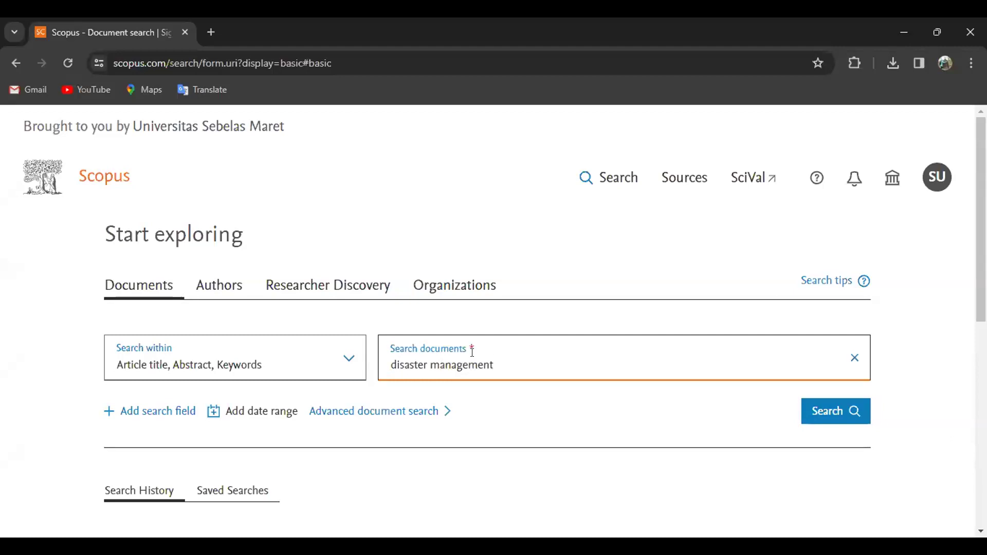
pyautogui.click(827, 415)
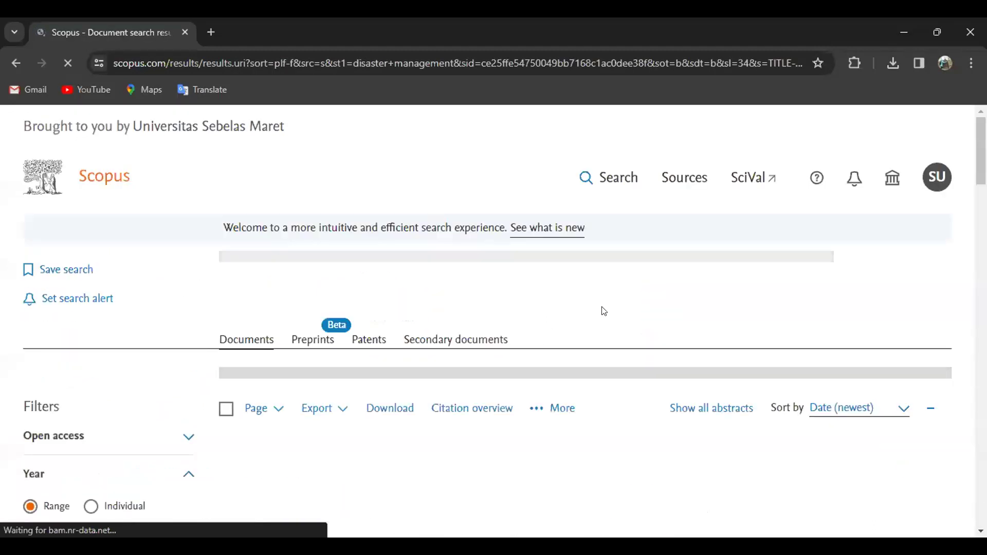
pyautogui.scroll(-3, 602, 309)
pyautogui.scroll(-2, 640, 335)
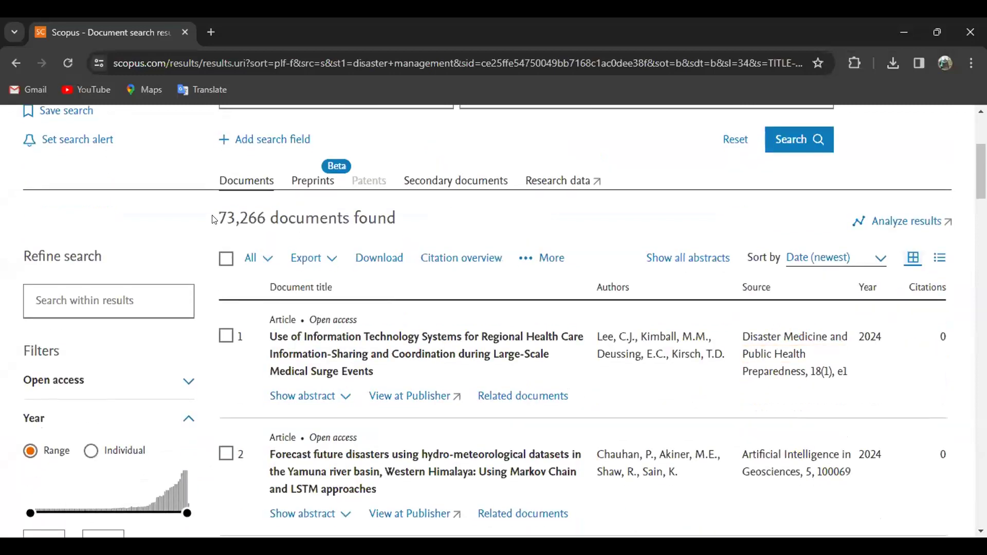
# Step: Examine the number of documents found for the unquoted disaster management query
pyautogui.moveTo(215, 220); pyautogui.dragTo(441, 233)
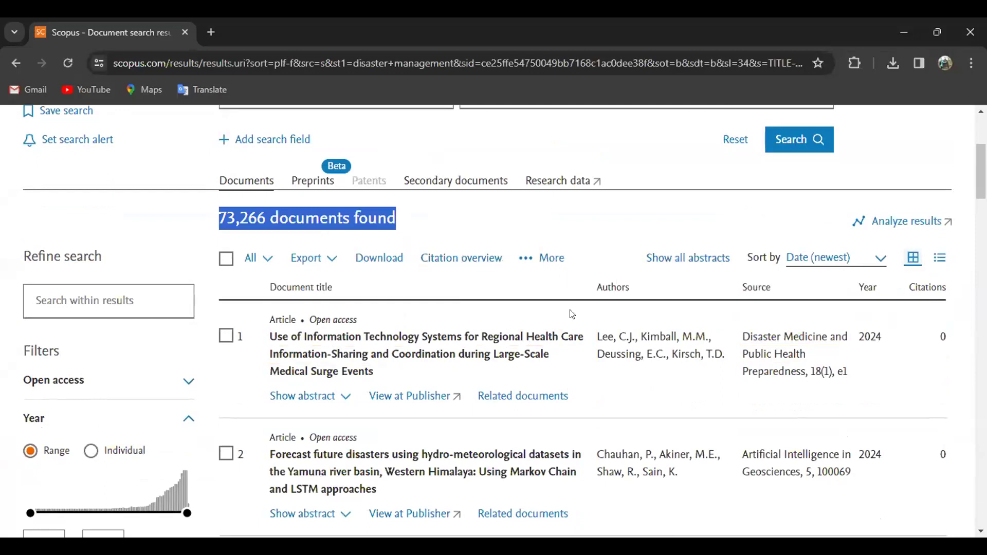
pyautogui.scroll(3, 642, 294)
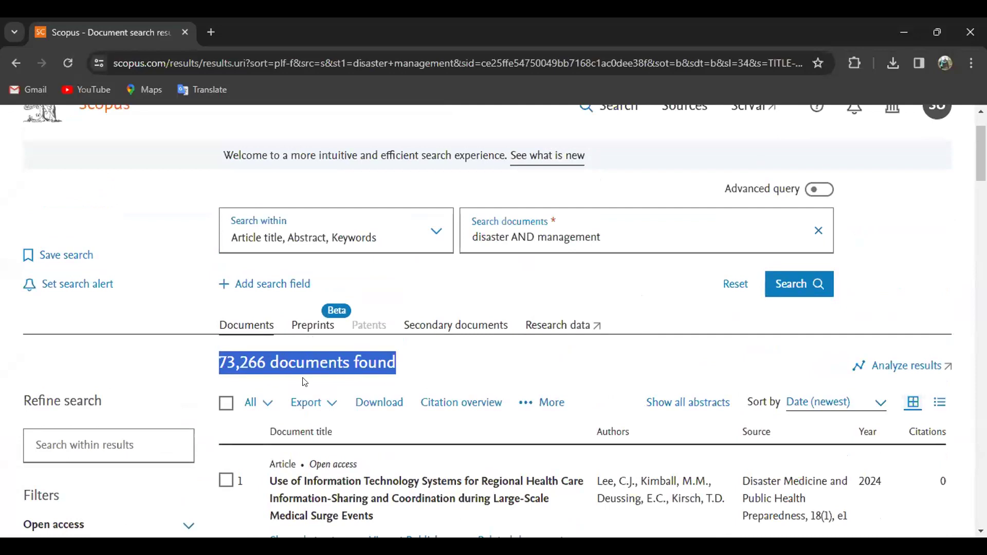
pyautogui.click(411, 369)
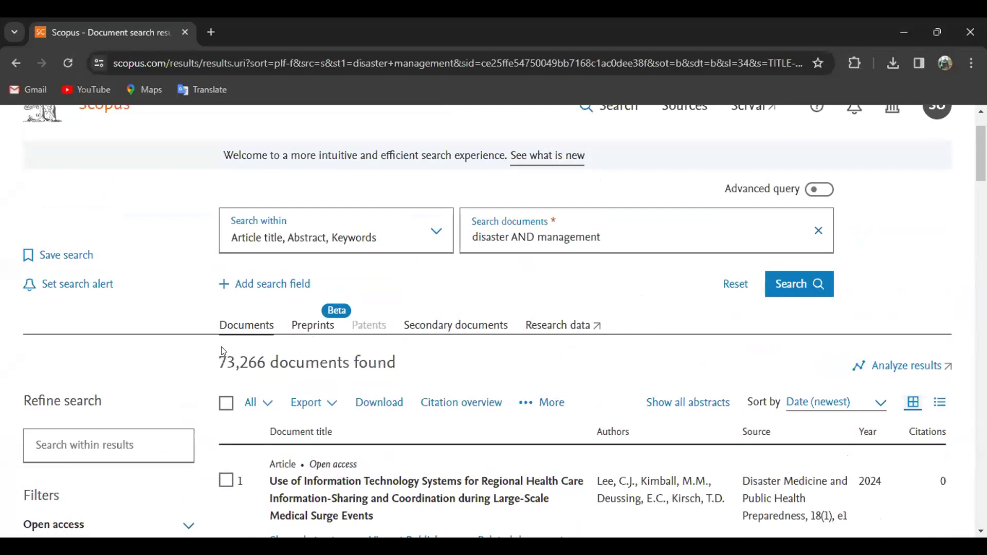
pyautogui.moveTo(217, 363); pyautogui.dragTo(319, 363)
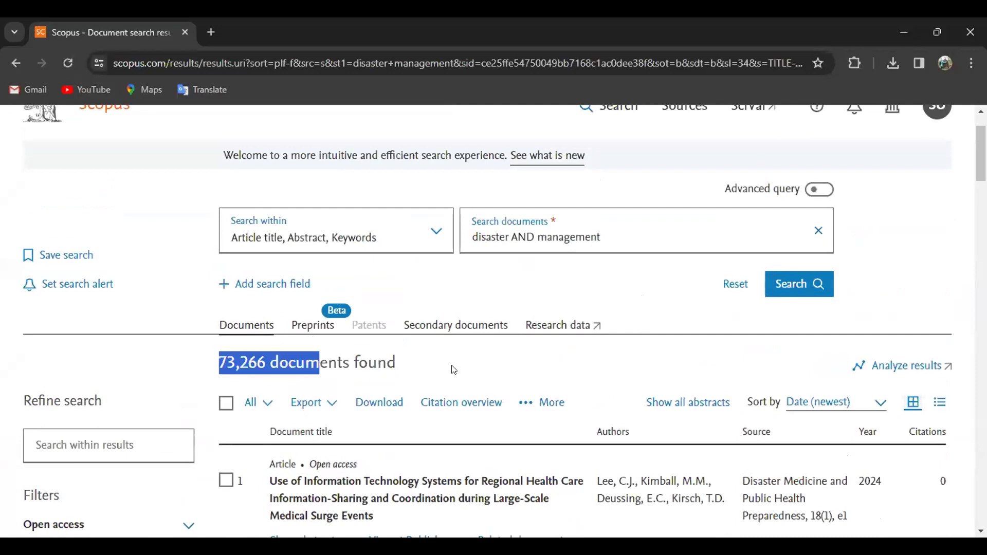
pyautogui.click(410, 362)
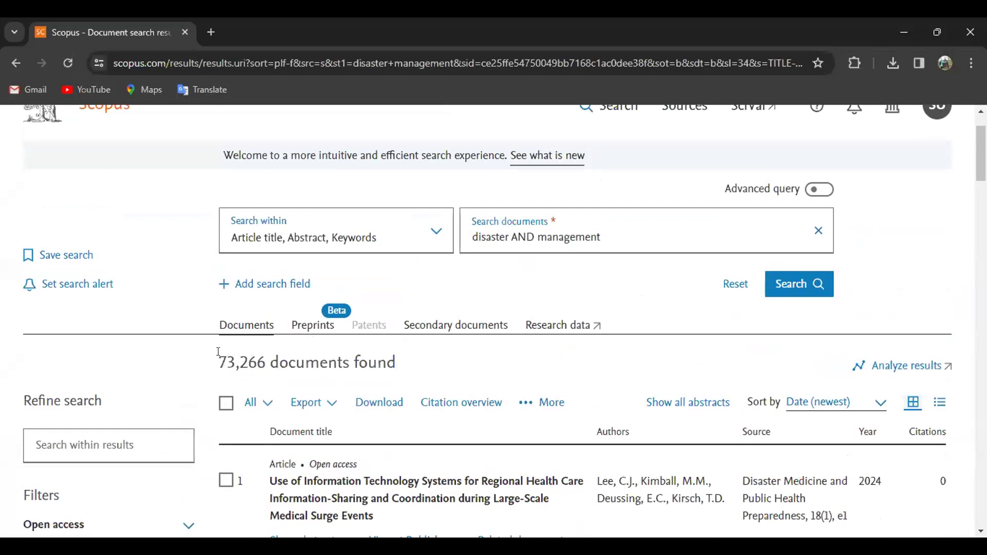
pyautogui.moveTo(216, 361); pyautogui.dragTo(402, 374)
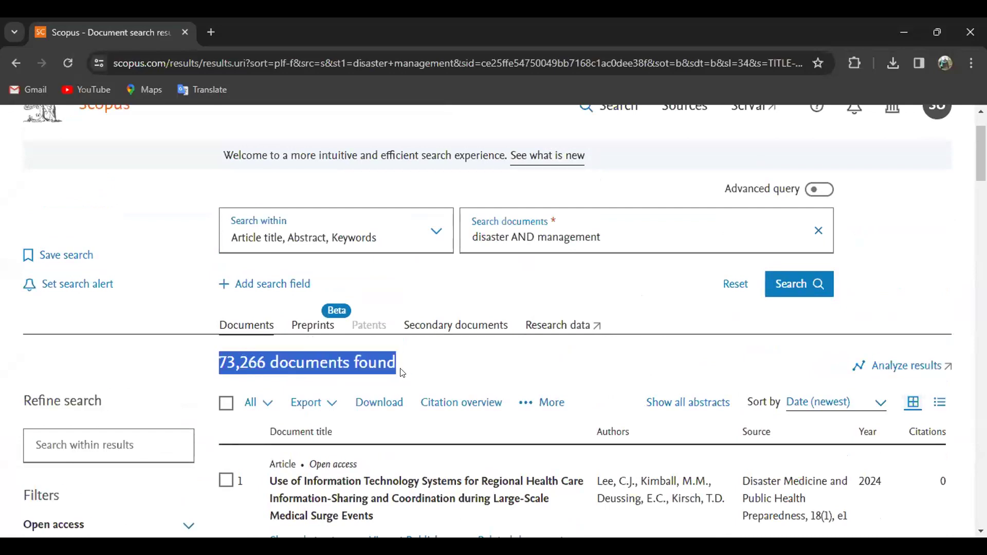
pyautogui.click(435, 371)
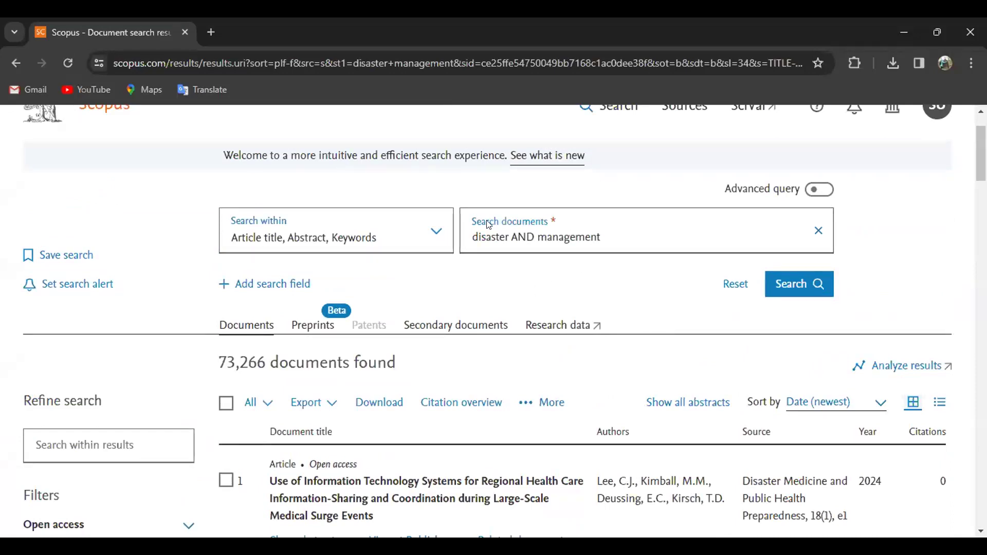
pyautogui.moveTo(470, 236); pyautogui.dragTo(607, 236)
pyautogui.click(525, 287)
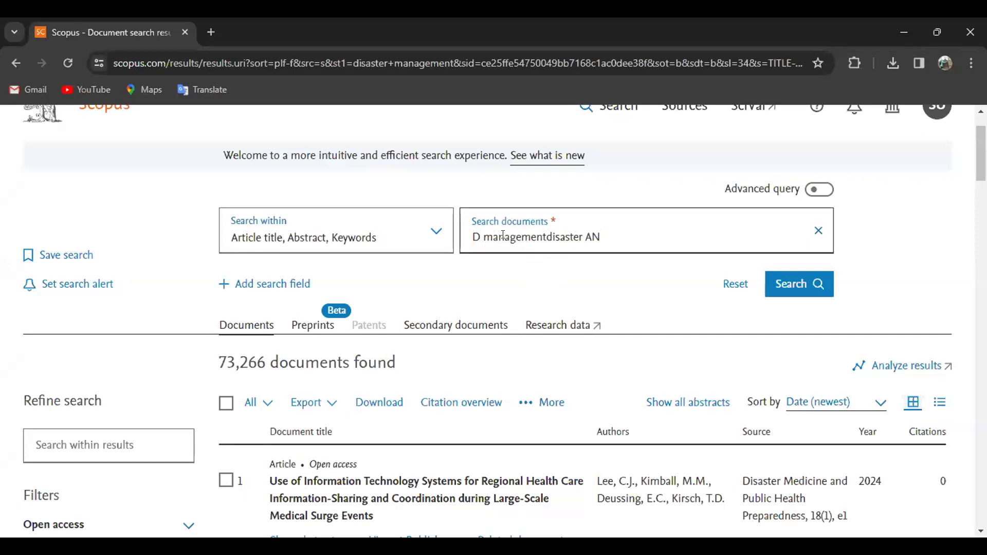
pyautogui.moveTo(484, 237); pyautogui.dragTo(538, 234)
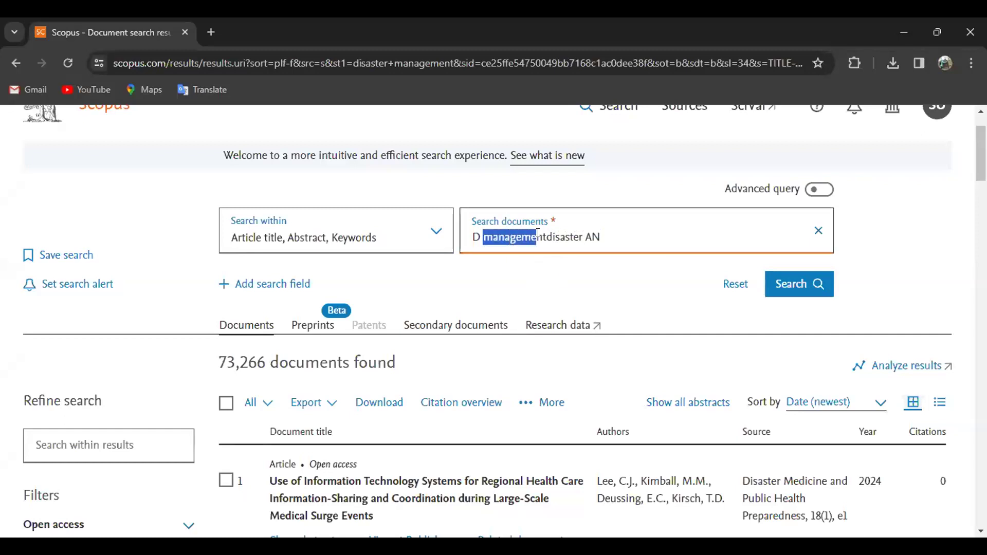
pyautogui.click(546, 236)
pyautogui.click(524, 277)
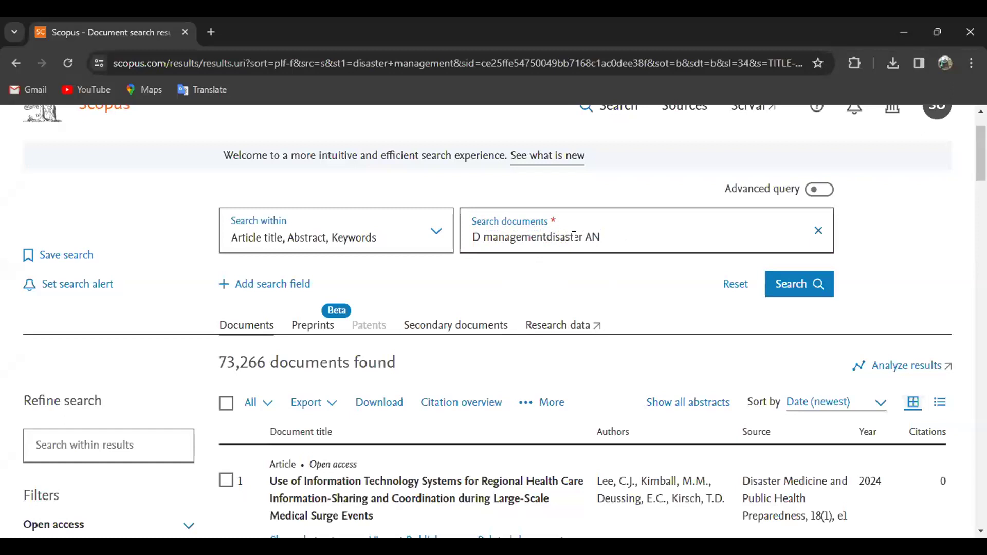
# Step: Browse the listed documents and the available filters of the unquoted search
pyautogui.scroll(-1, 418, 371)
pyautogui.scroll(-2, 418, 370)
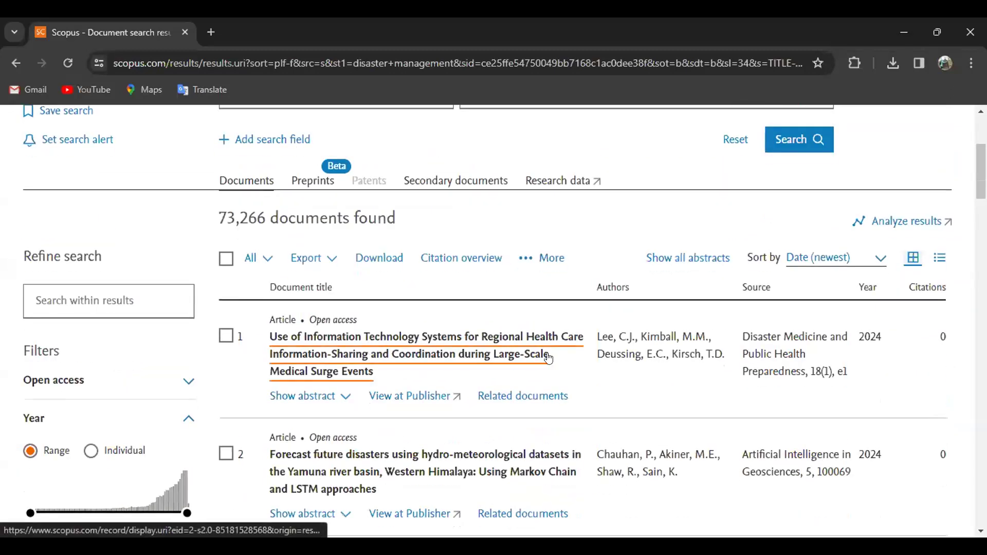
pyautogui.scroll(-4, 535, 360)
pyautogui.scroll(-6, 282, 359)
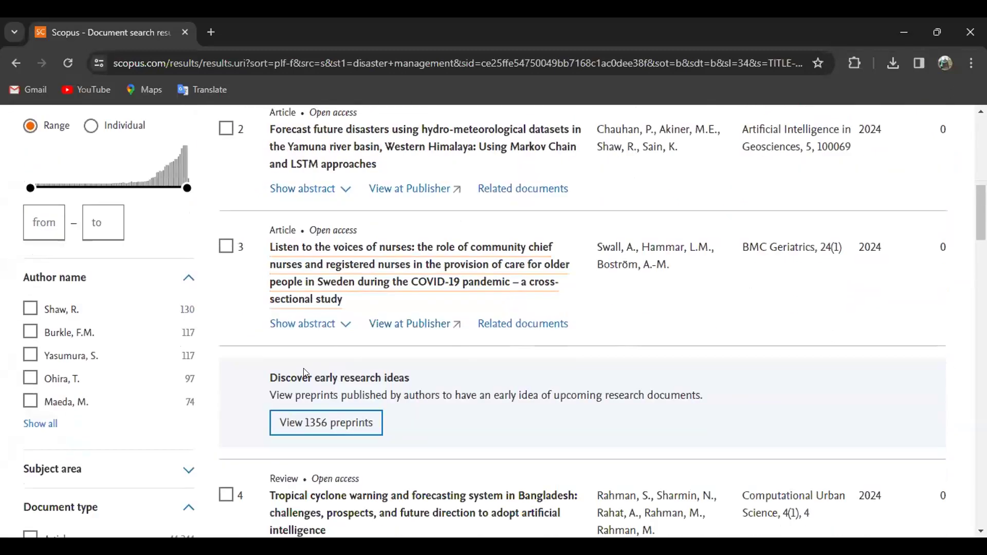
pyautogui.scroll(-1, 399, 361)
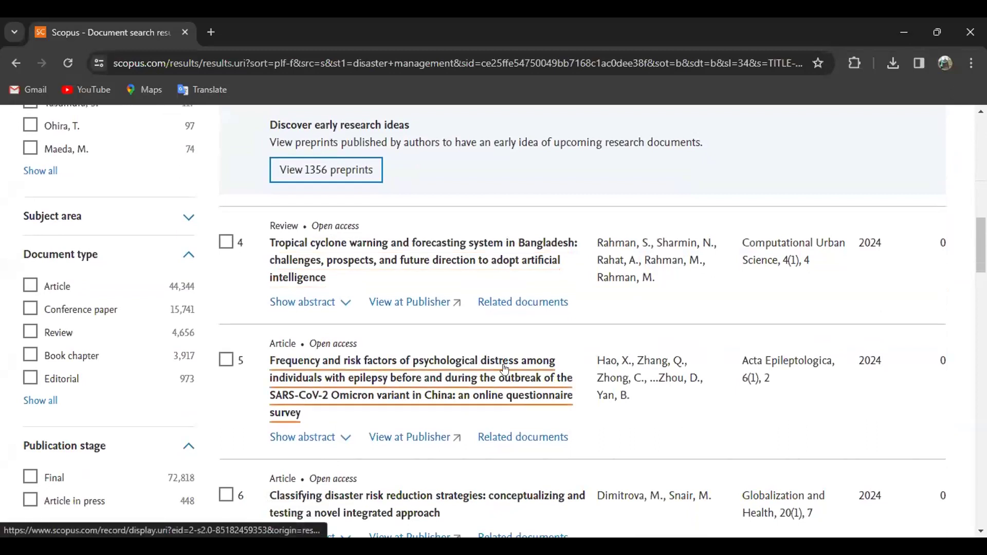
pyautogui.scroll(-3, 519, 367)
pyautogui.scroll(7, 527, 365)
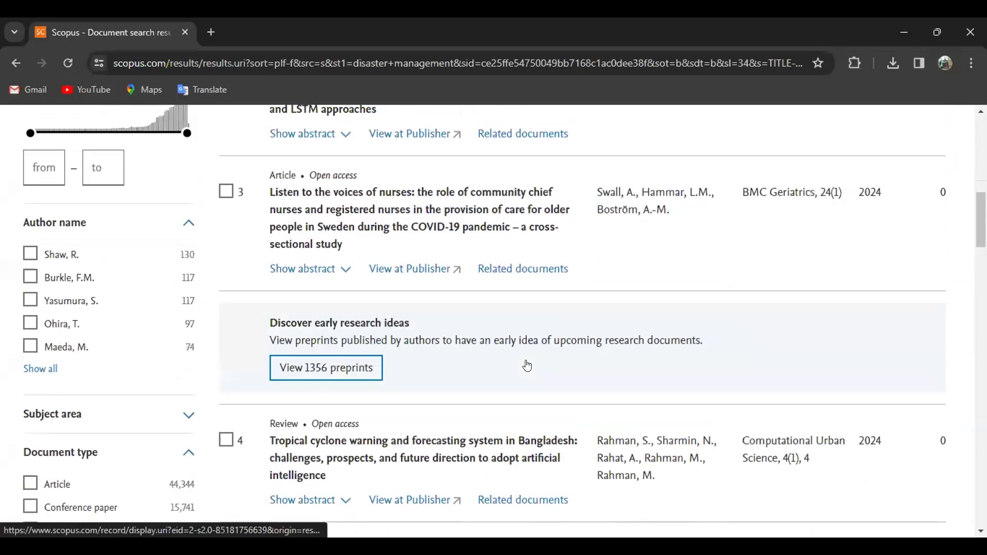
pyautogui.scroll(15, 527, 366)
# Step: Replace the query with the exact phrase "Disaster Management" in quotation marks and run the search
pyautogui.click(460, 303)
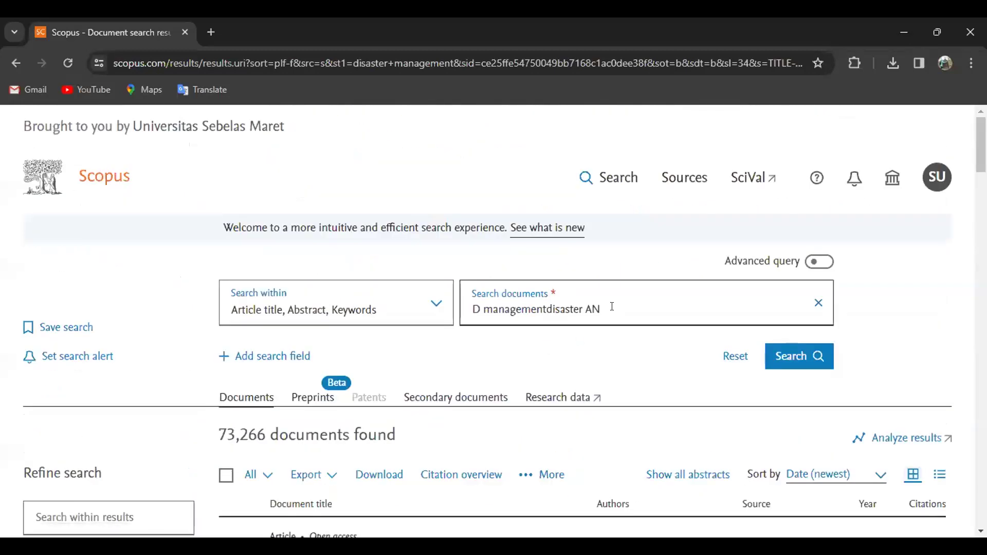
pyautogui.moveTo(459, 304); pyautogui.dragTo(624, 312)
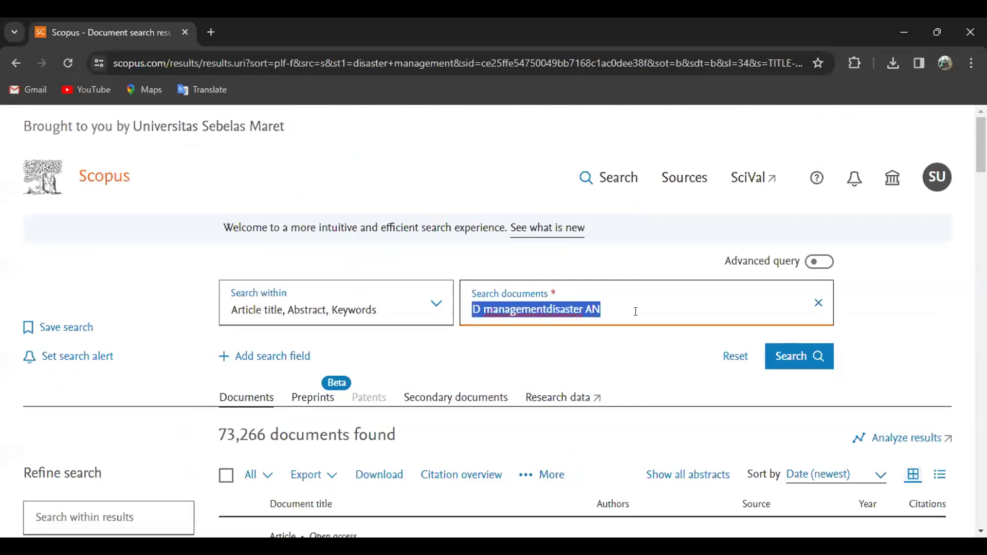
pyautogui.write('"D')
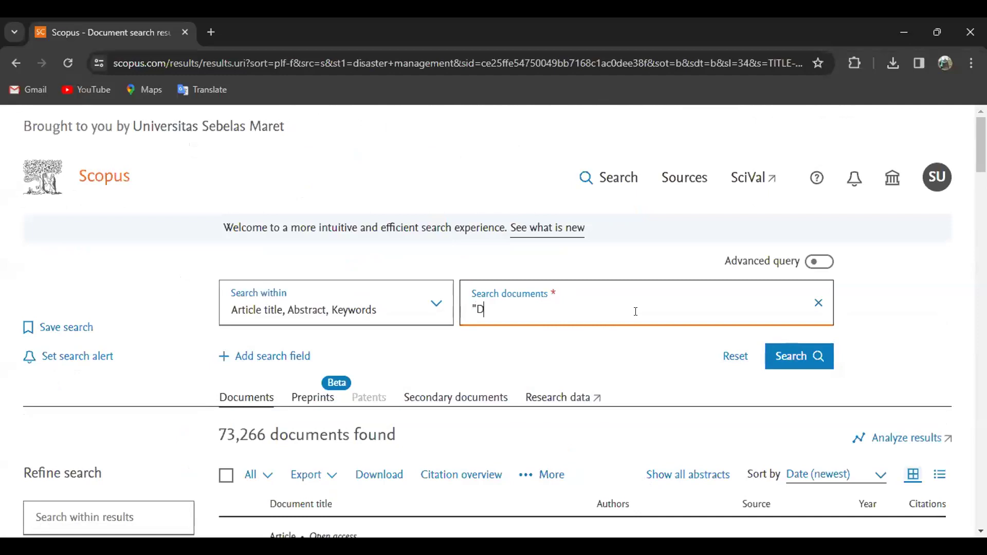
pyautogui.write('isaster Managemen')
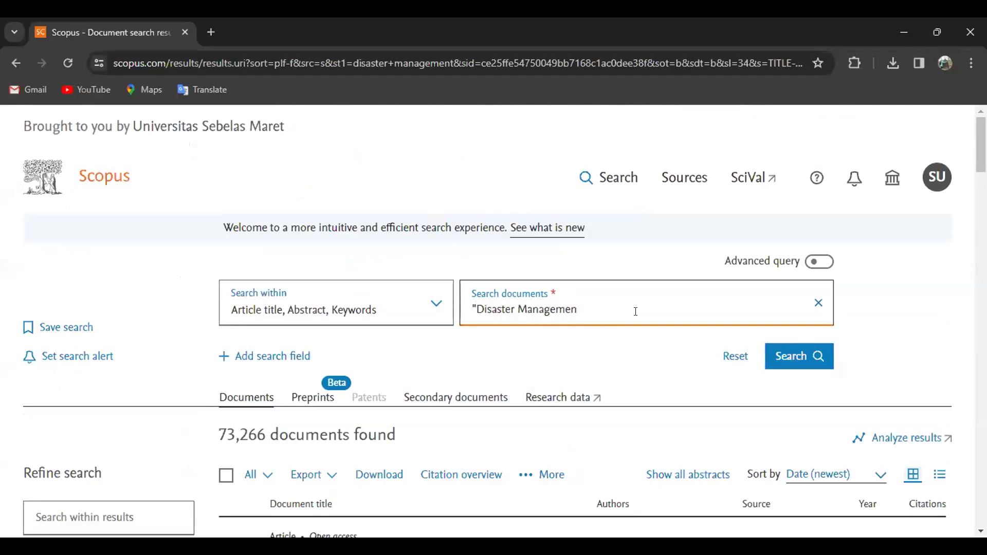
pyautogui.write('t"')
pyautogui.press('Return')
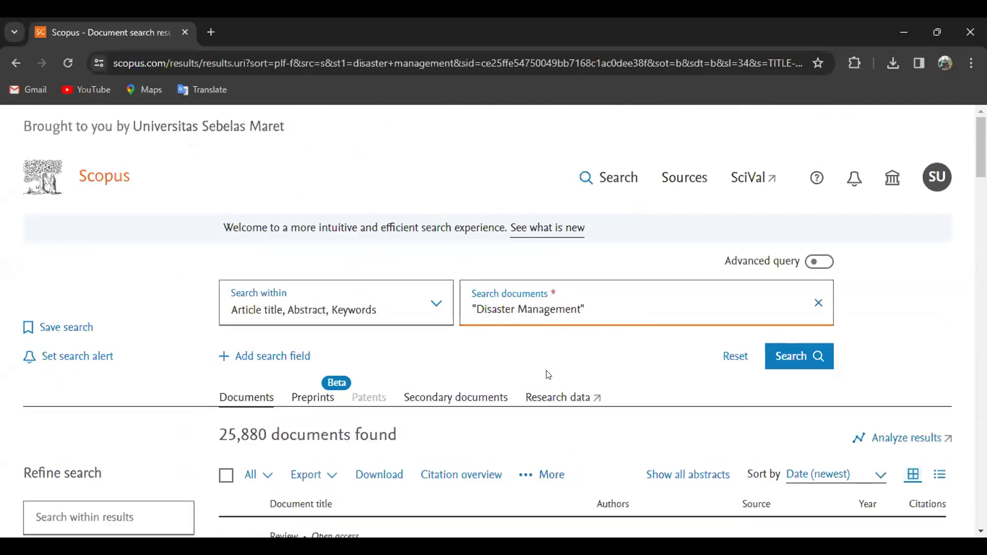
# Step: Examine the number of documents found for the exact-phrase query
pyautogui.scroll(-2, 483, 401)
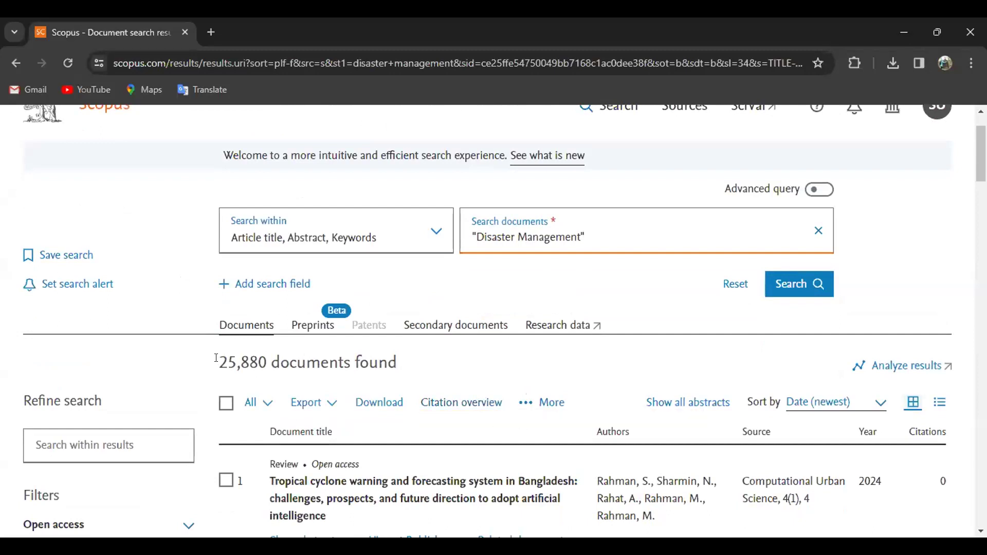
pyautogui.moveTo(216, 358); pyautogui.dragTo(354, 361)
pyautogui.click(367, 350)
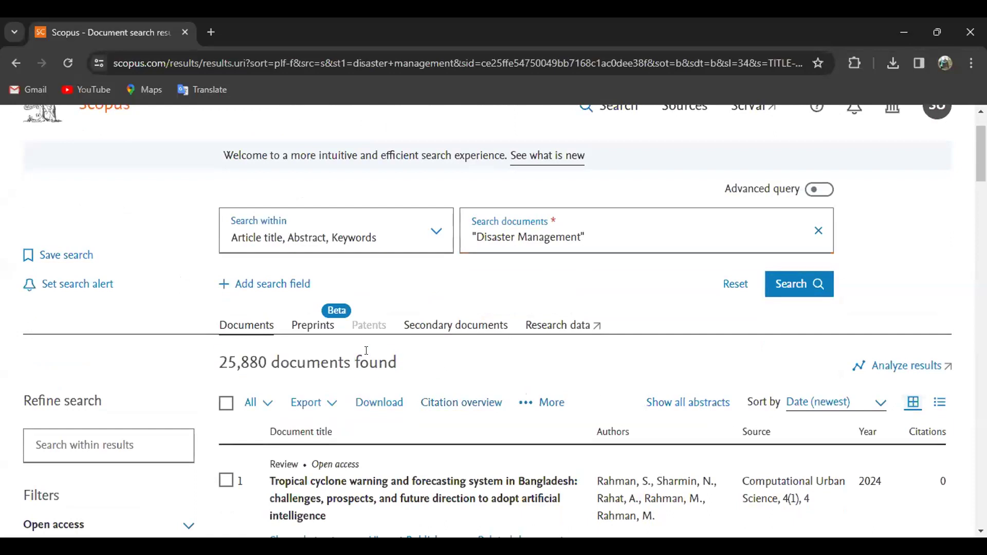
pyautogui.moveTo(255, 362); pyautogui.dragTo(236, 362)
pyautogui.click(205, 363)
# Step: Open a blank browser tab and return to the Scopus results
pyautogui.click(211, 32)
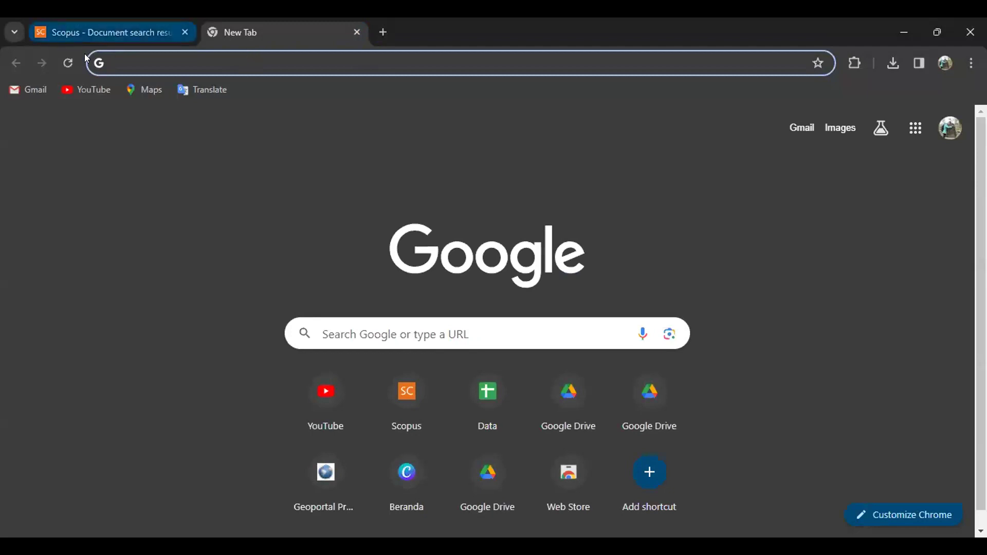
pyautogui.click(107, 29)
# Step: Add a second search field to the document query, combined with the first by the AND operator
pyautogui.scroll(2, 735, 288)
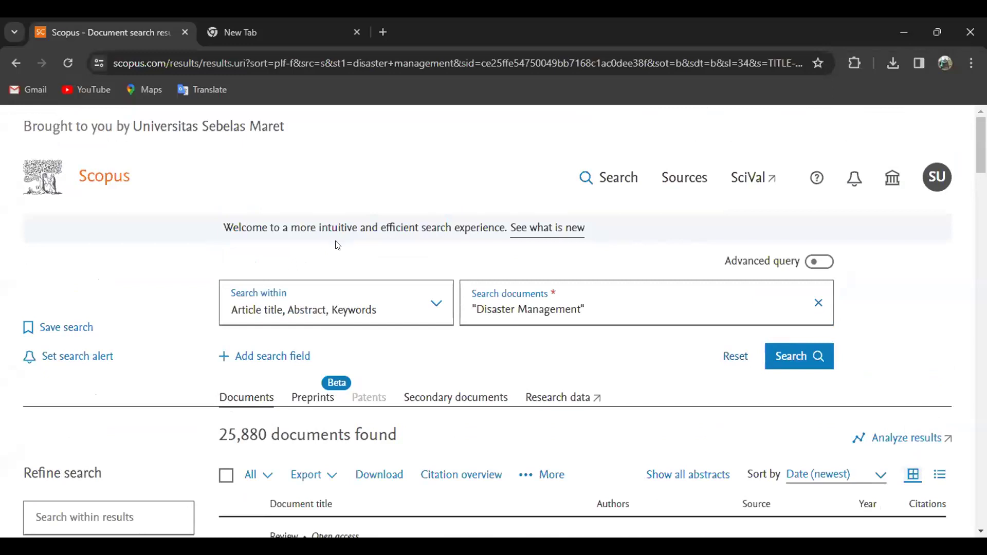
pyautogui.click(251, 361)
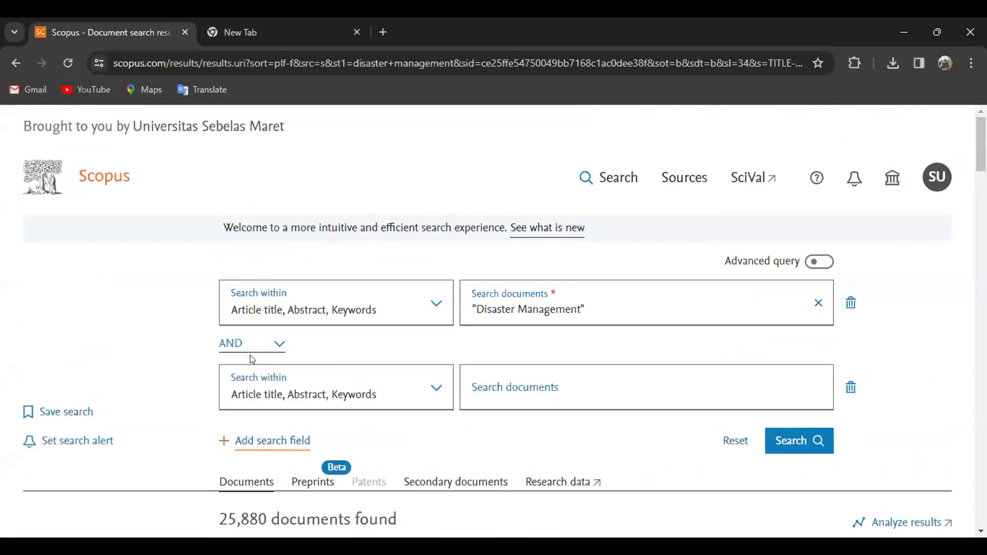
pyautogui.scroll(-2, 535, 395)
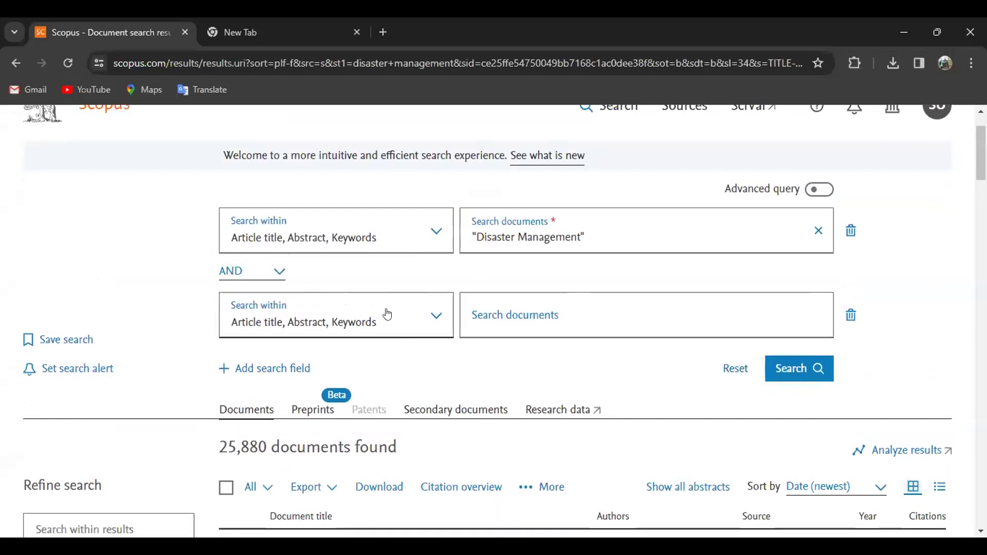
pyautogui.click(282, 268)
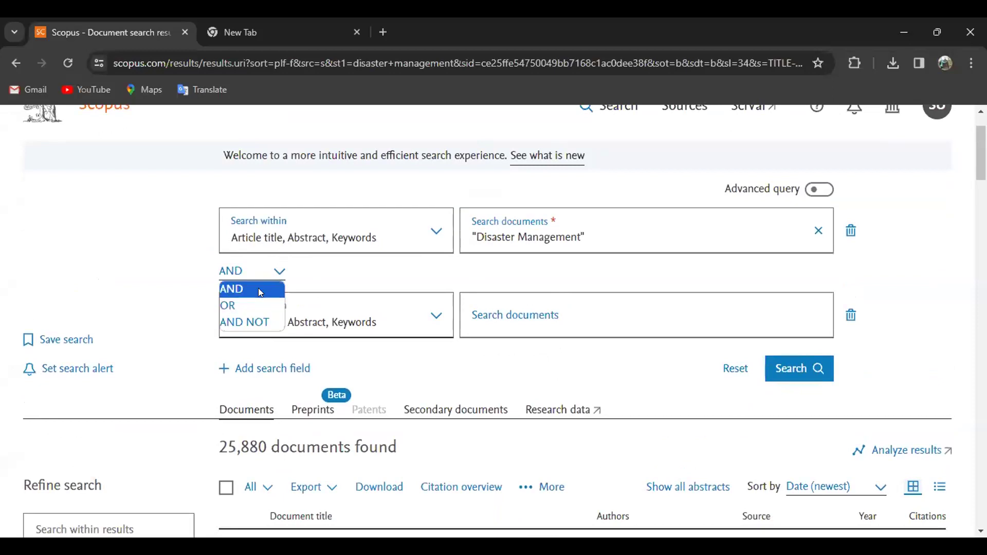
pyautogui.click(278, 274)
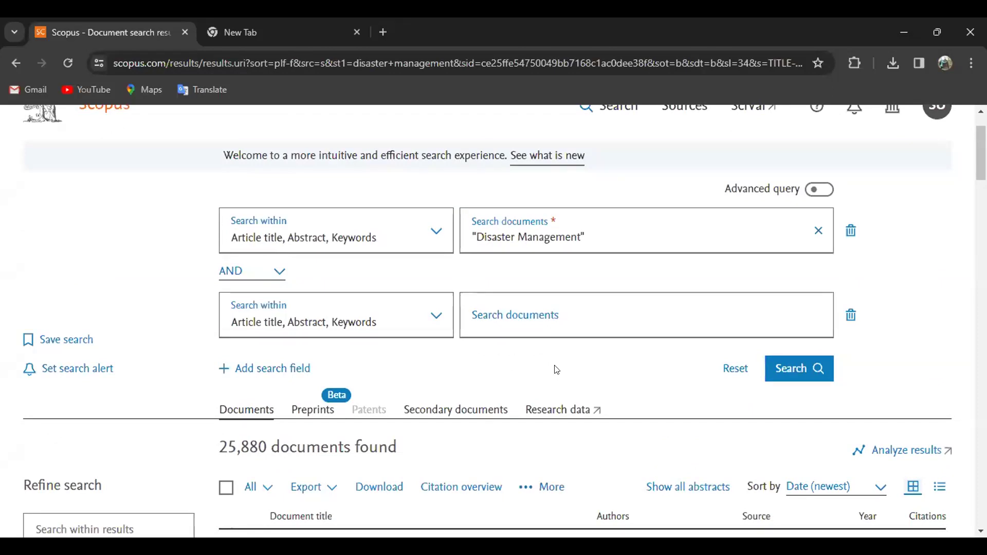
# Step: Enter resilience as the second search term
pyautogui.click(531, 323)
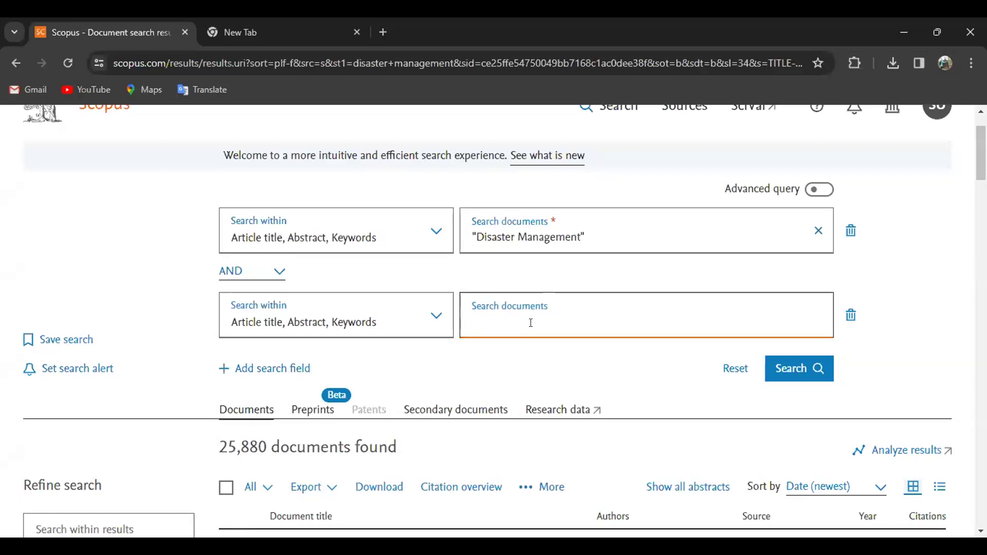
pyautogui.write('resilience')
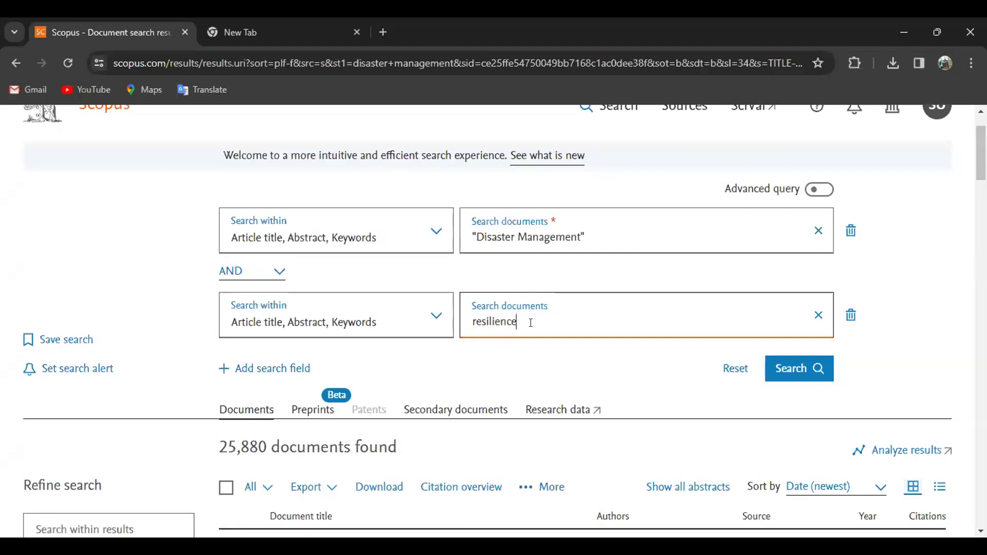
pyautogui.write('"')
pyautogui.press('Left')
pyautogui.press('Left')
pyautogui.press('Left')
pyautogui.press('Left')
pyautogui.press('Left')
pyautogui.press('Left')
pyautogui.press('Left')
pyautogui.press('Left')
pyautogui.press('Left')
pyautogui.press('Left')
pyautogui.press('Right')
pyautogui.press('Right')
pyautogui.press('Right')
pyautogui.press('Right')
pyautogui.press('Right')
pyautogui.press('Right')
pyautogui.press('Right')
pyautogui.press('Right')
pyautogui.press('Right')
pyautogui.press('Right')
pyautogui.press('BackSpace')
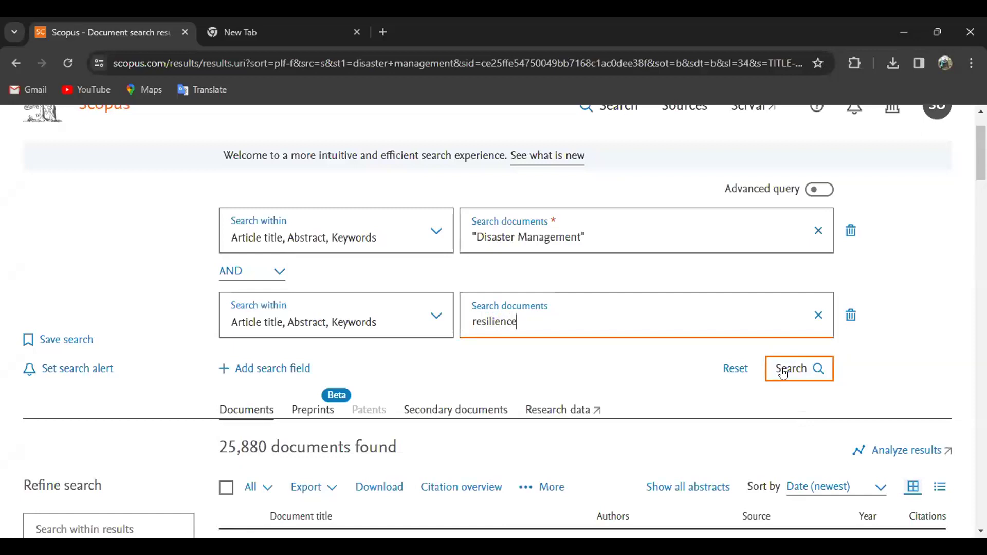
# Step: Add a third search field to the query
pyautogui.click(299, 371)
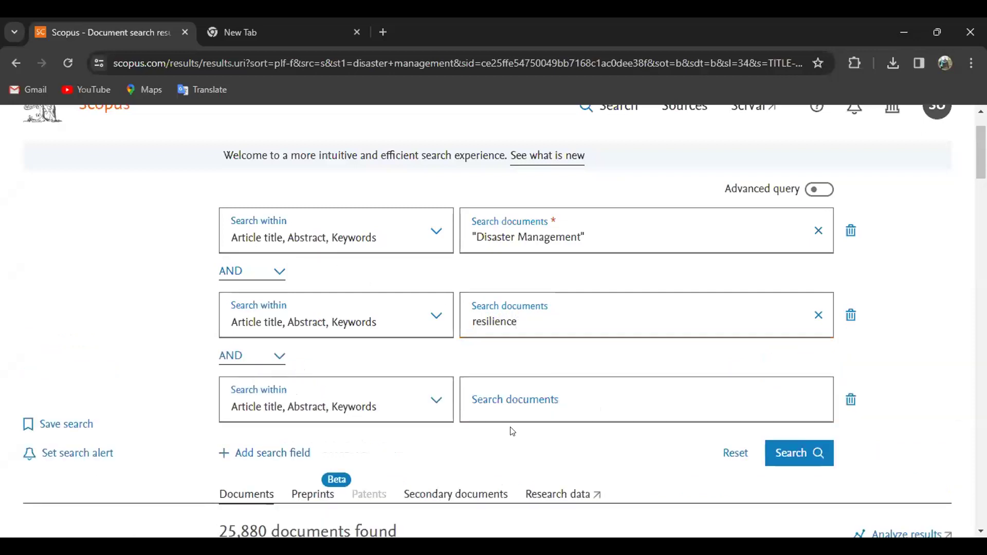
pyautogui.click(525, 407)
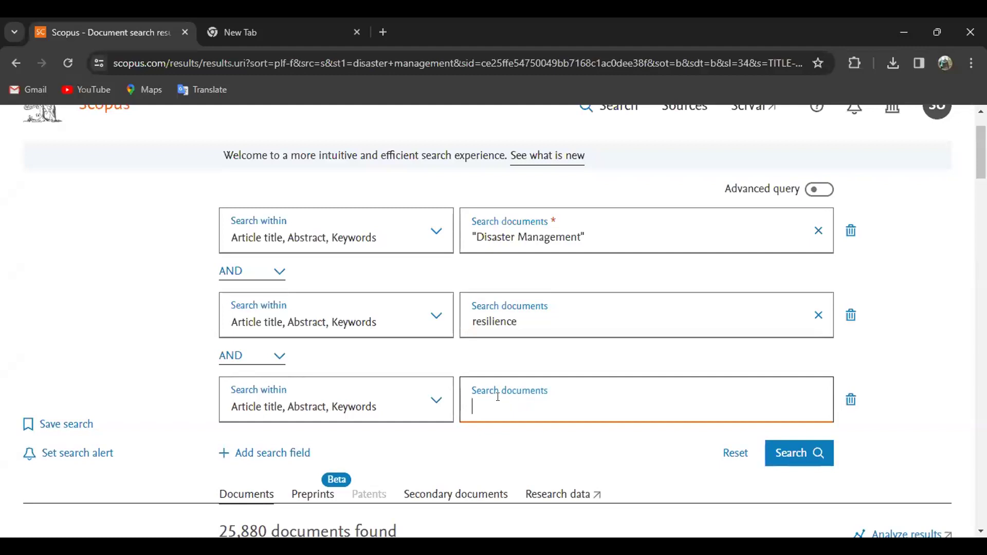
# Step: Try other Boolean operators, including AND NOT, between the second and third search fields and switch back to AND
pyautogui.click(276, 354)
pyautogui.click(246, 389)
pyautogui.click(278, 359)
pyautogui.click(234, 402)
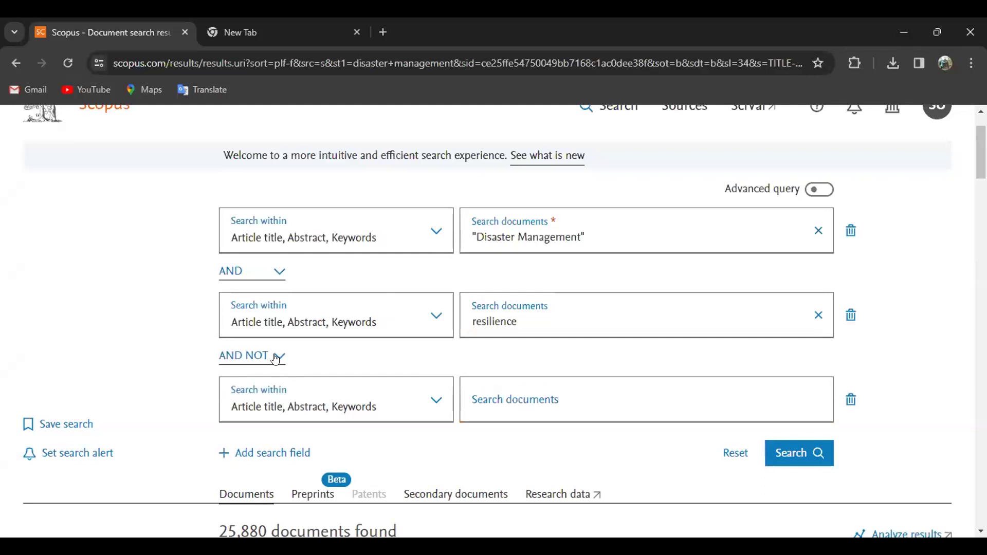
pyautogui.click(275, 359)
pyautogui.click(247, 371)
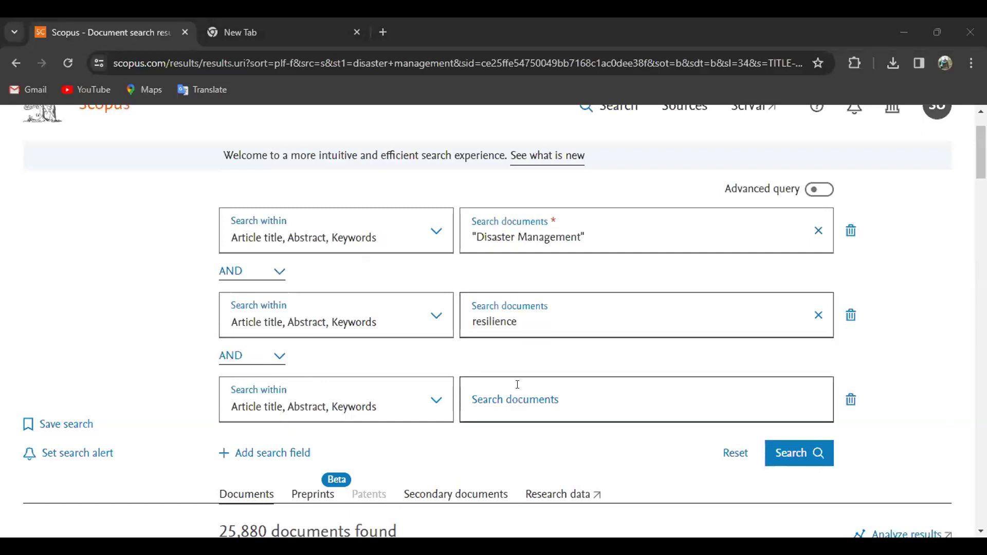
# Step: Enter Indonesian as the third search term
pyautogui.click(524, 399)
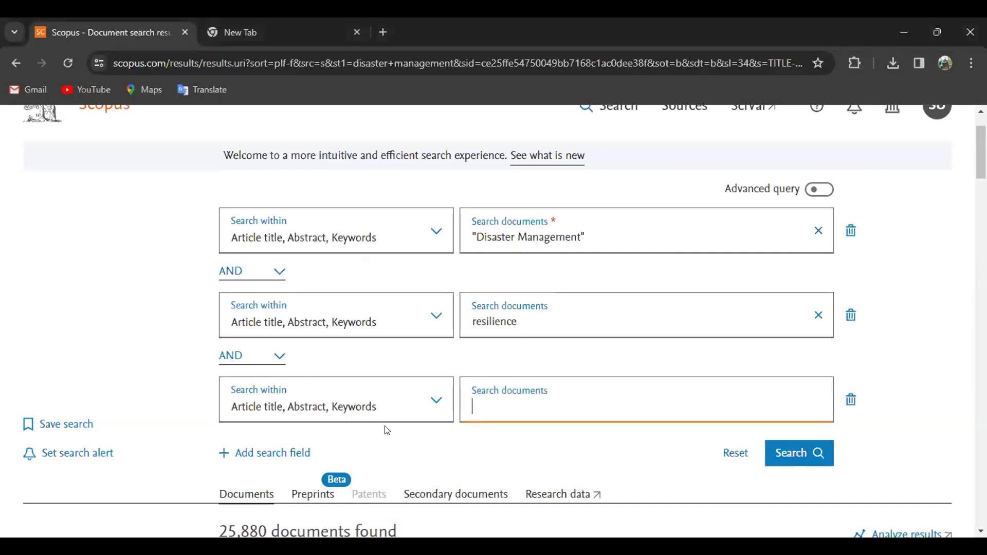
pyautogui.press('capslock')
pyautogui.write('onesian')
# Step: Restrict the "Disaster Management" and resilience terms to searching within Article title only
pyautogui.click(435, 233)
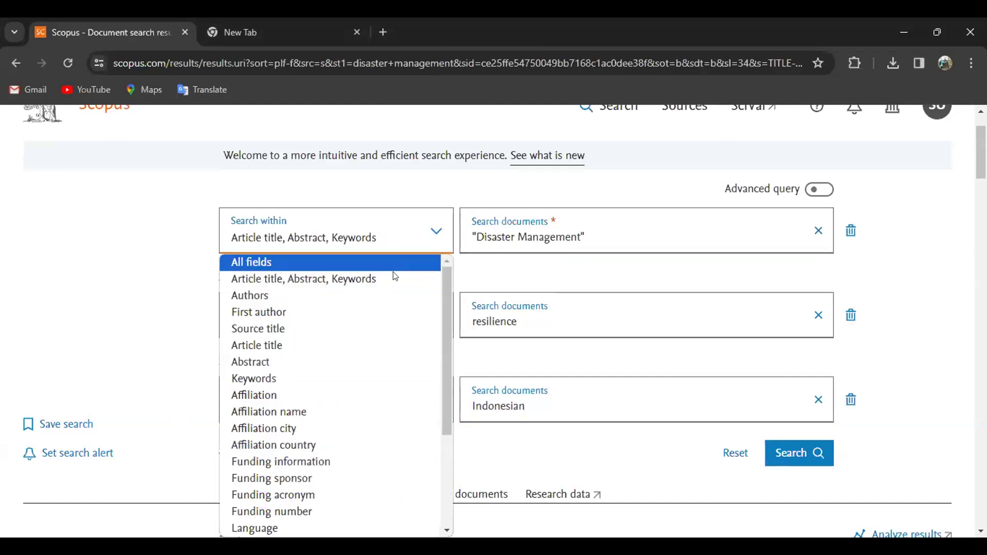
pyautogui.scroll(-3, 294, 344)
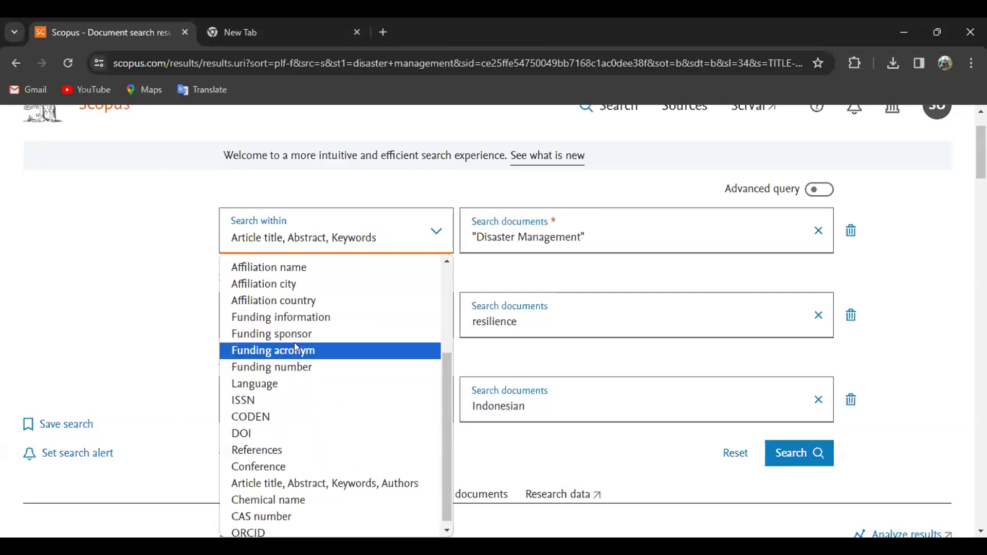
pyautogui.scroll(3, 294, 342)
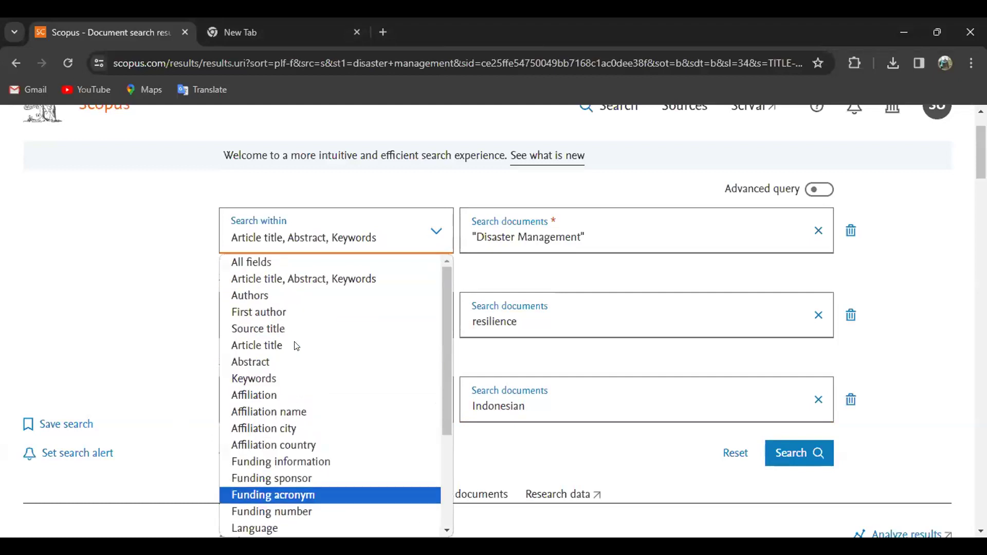
pyautogui.click(396, 347)
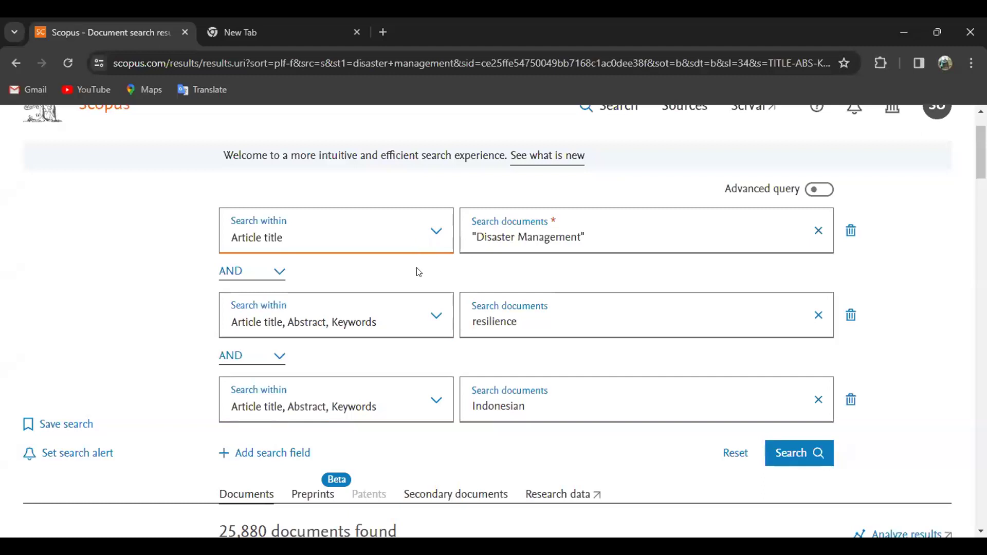
pyautogui.click(335, 318)
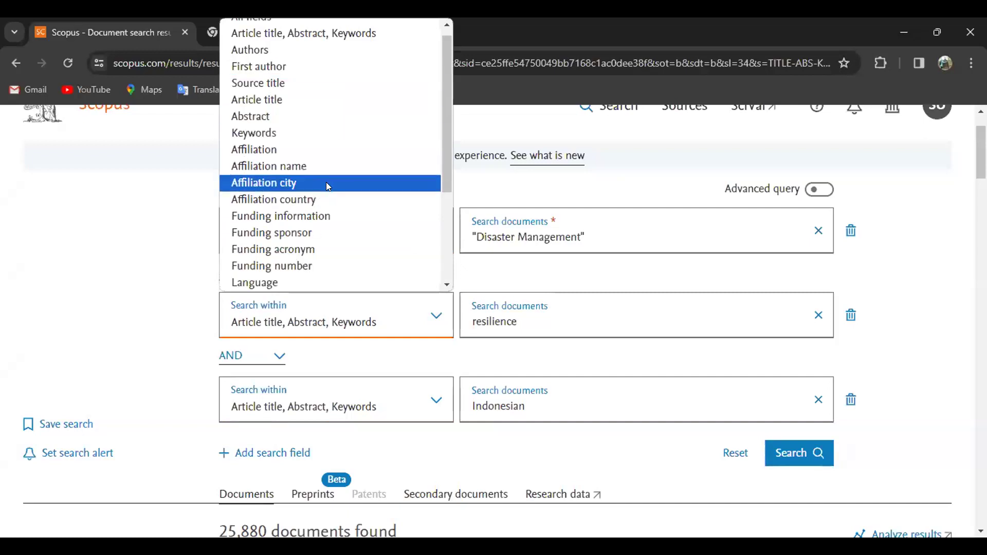
pyautogui.click(341, 93)
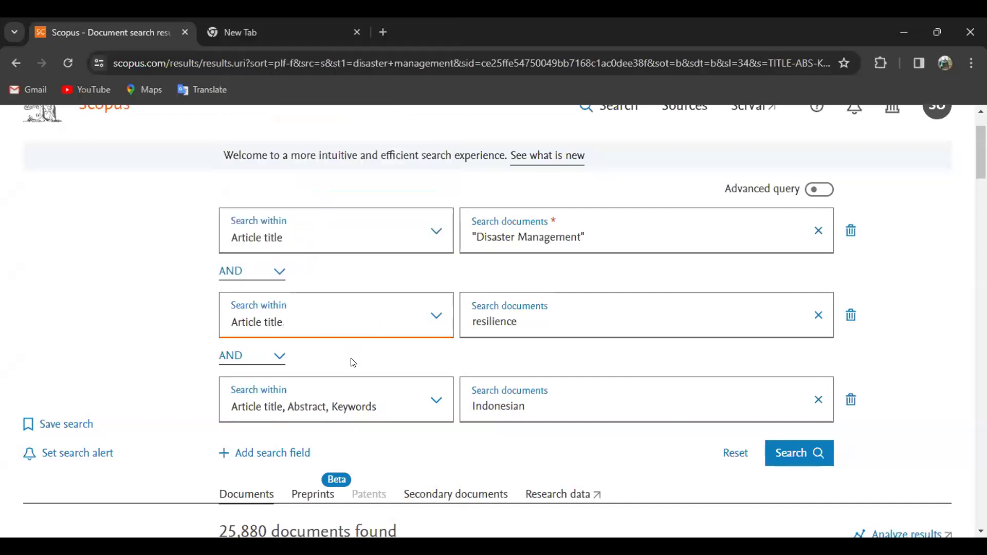
# Step: Look over the available search scopes and set the "Disaster Management" term back to Article title, Abstract, Keywords
pyautogui.click(433, 400)
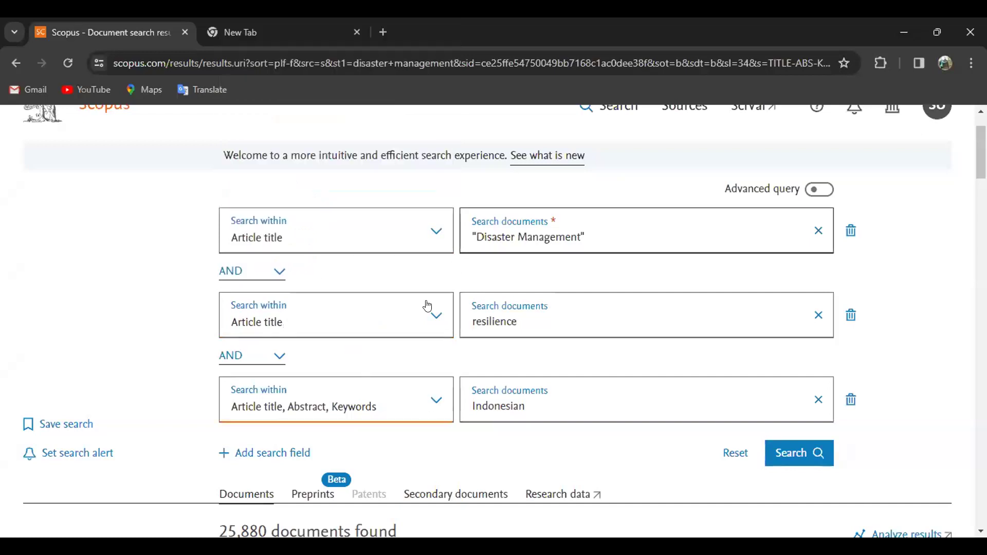
pyautogui.click(437, 313)
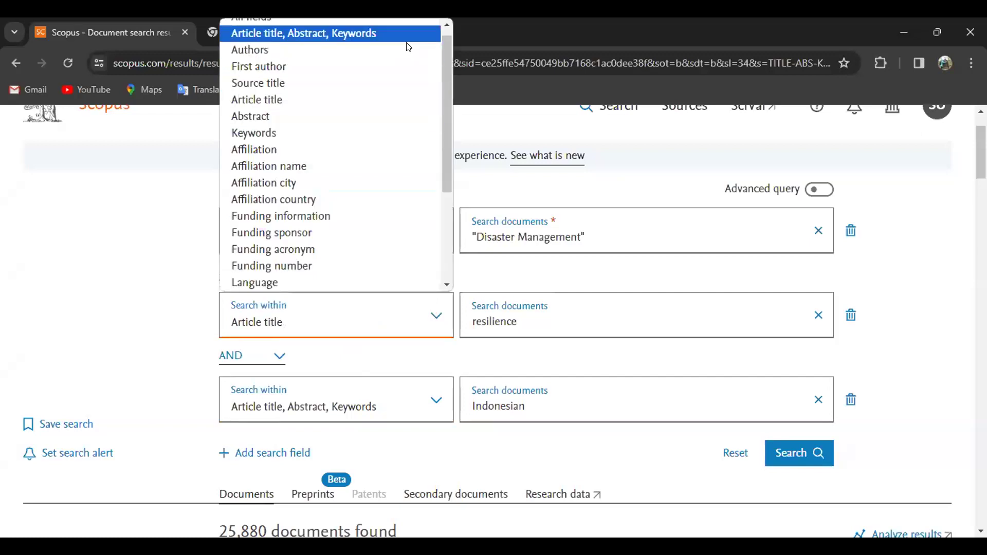
pyautogui.scroll(-3, 416, 159)
pyautogui.scroll(3, 385, 155)
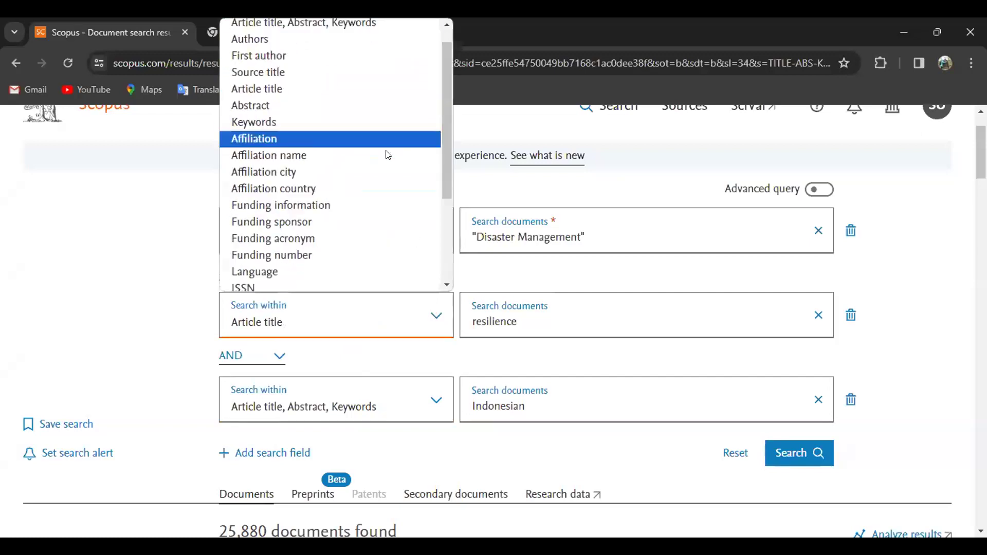
pyautogui.click(113, 284)
pyautogui.click(433, 234)
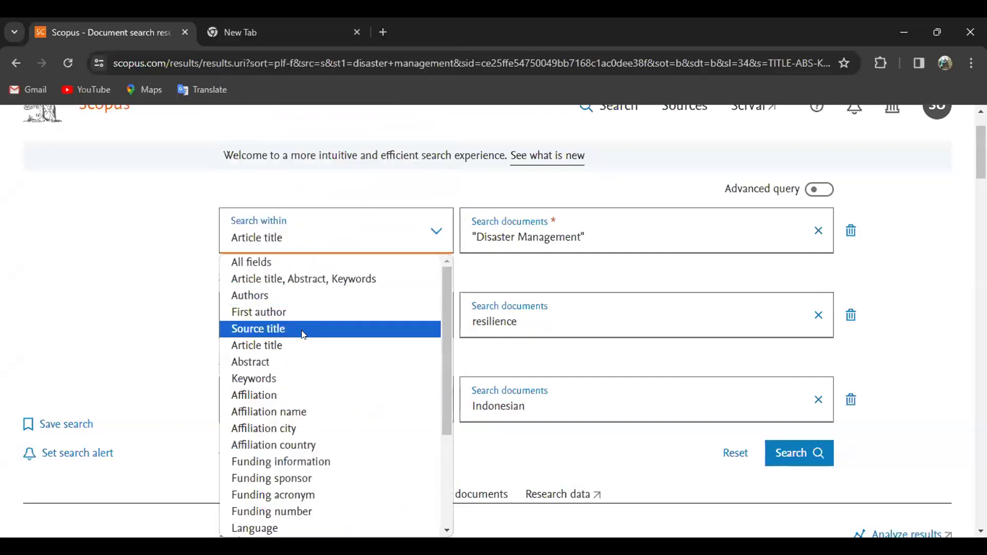
pyautogui.click(325, 280)
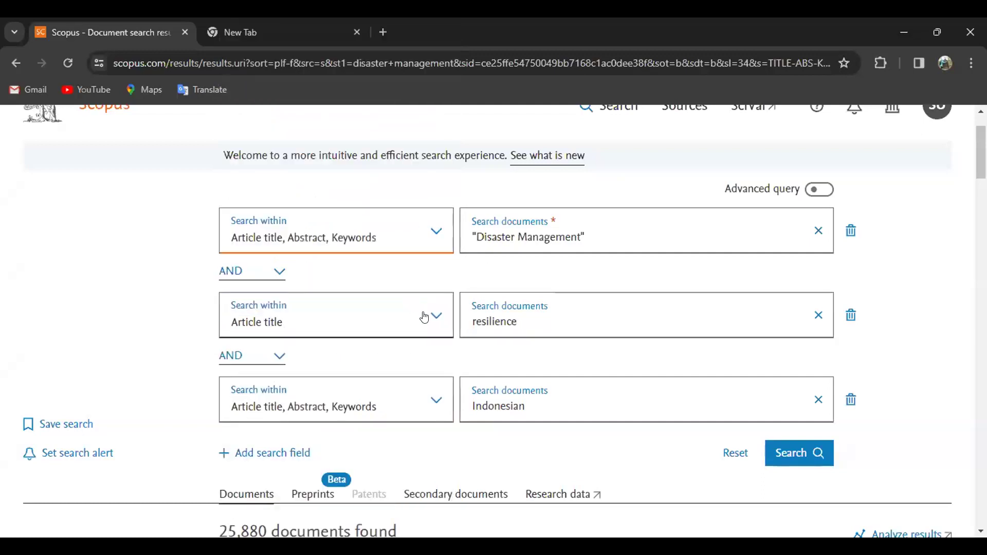
# Step: Try Authors as the resilience term's search scope, then set it to Article title, Abstract, Keywords
pyautogui.click(329, 317)
pyautogui.scroll(1, 302, 76)
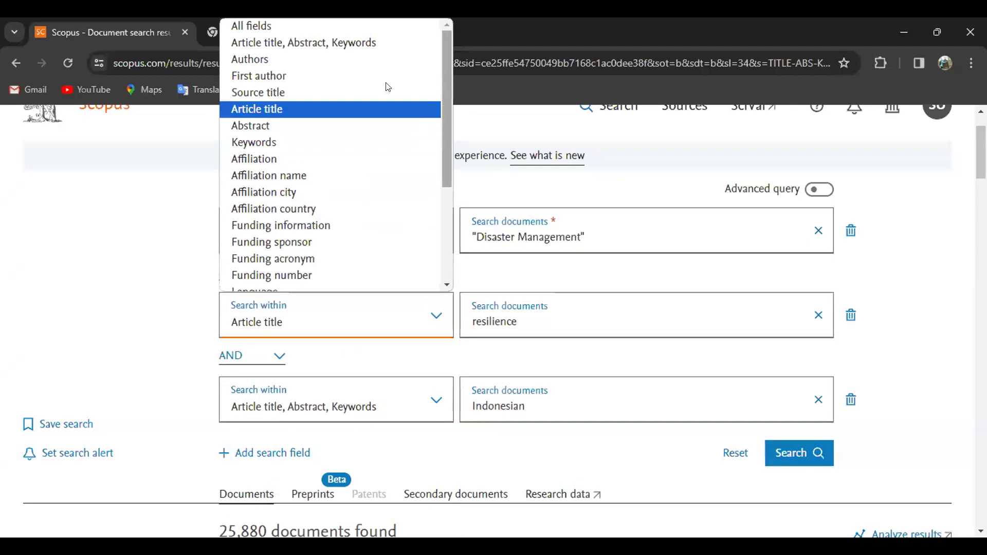
pyautogui.click(339, 60)
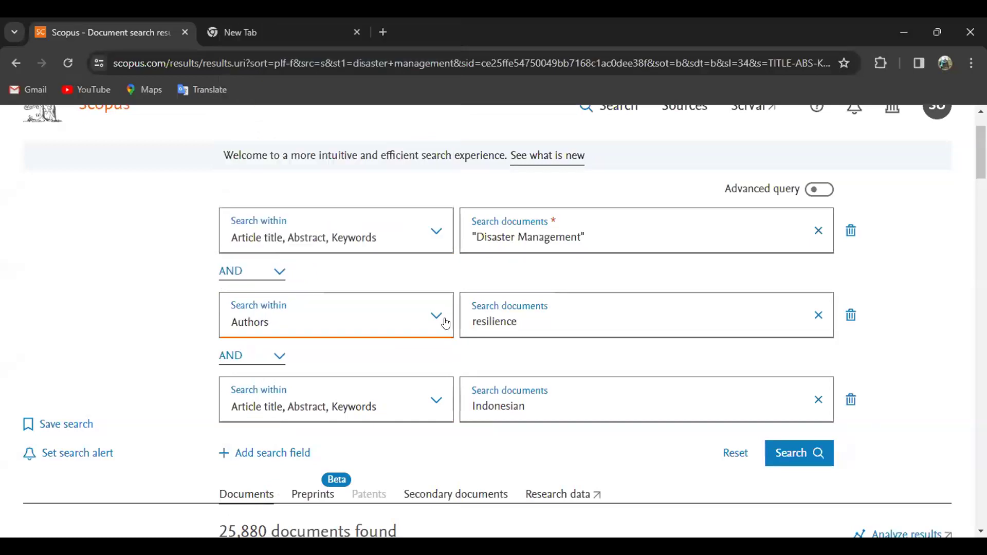
pyautogui.click(440, 317)
pyautogui.scroll(1, 439, 398)
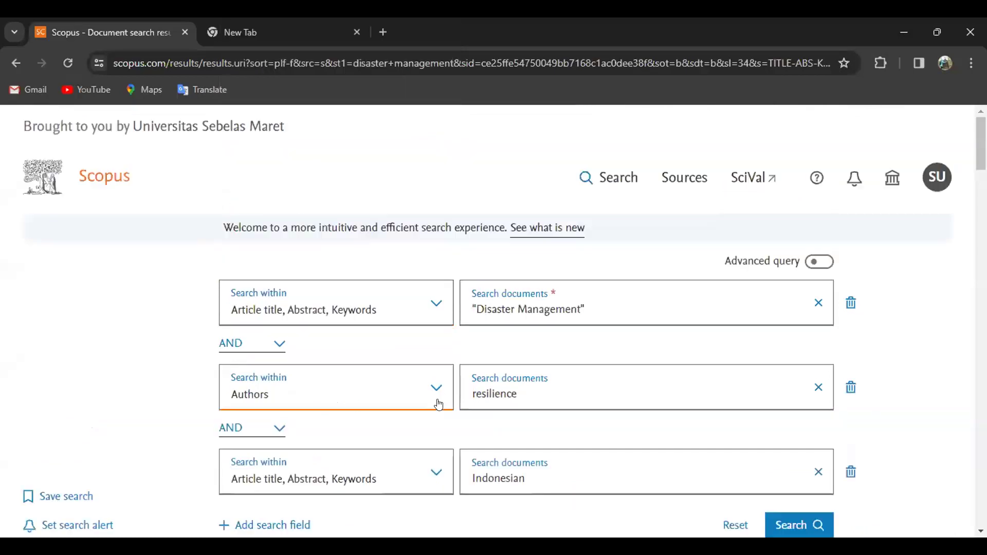
pyautogui.click(437, 385)
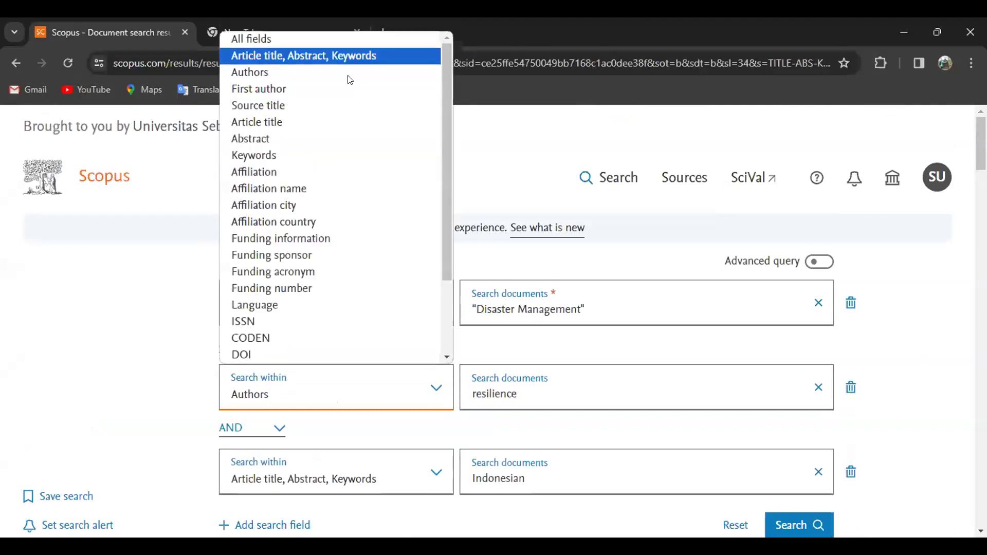
pyautogui.click(350, 56)
# Step: Run the search combining all three terms and look through the list of matching documents
pyautogui.scroll(-3, 566, 308)
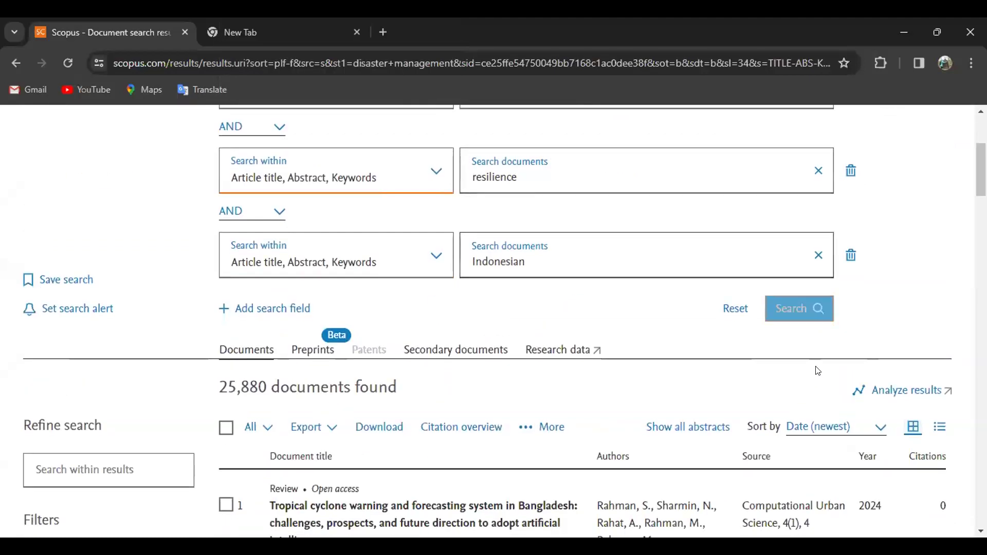
pyautogui.click(796, 307)
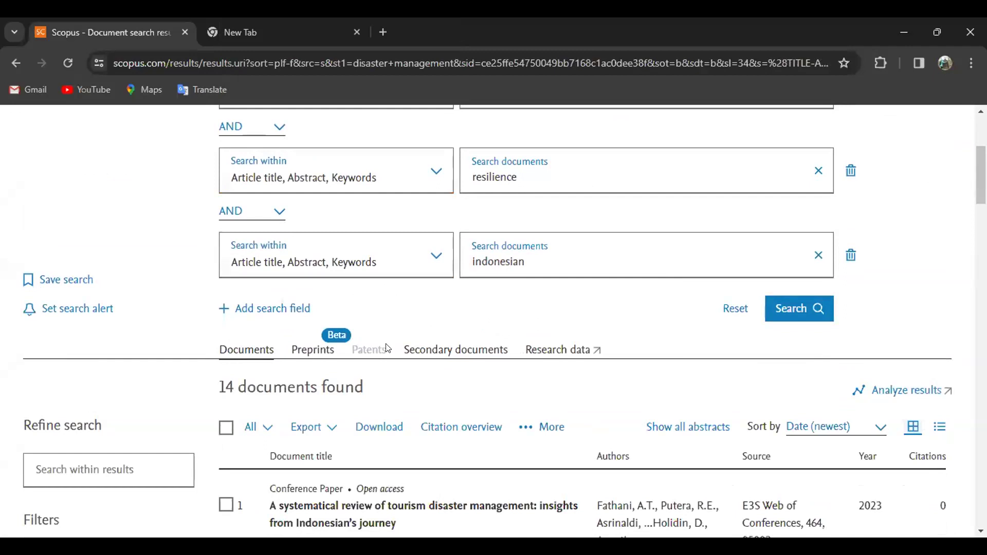
pyautogui.scroll(-1, 330, 365)
pyautogui.scroll(-2, 330, 365)
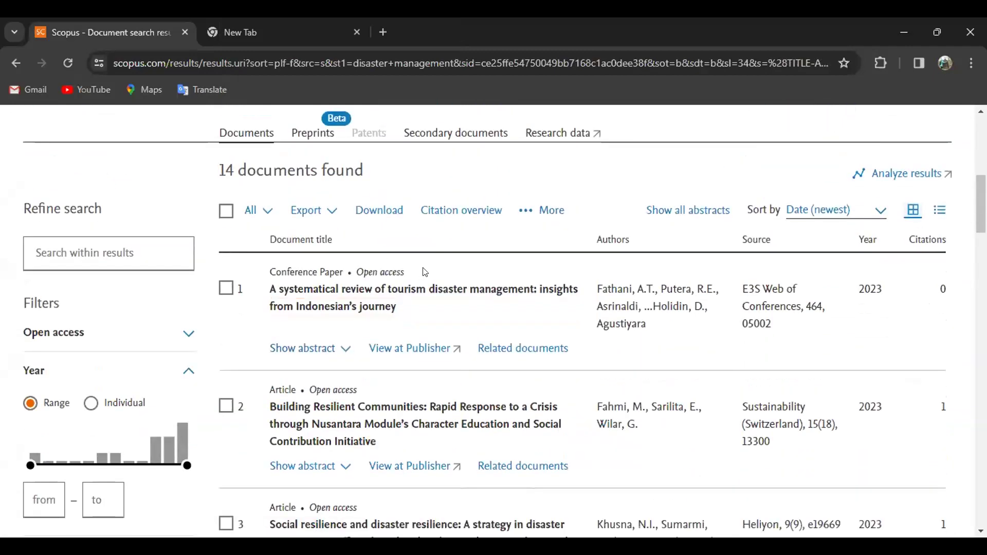
pyautogui.scroll(5, 425, 272)
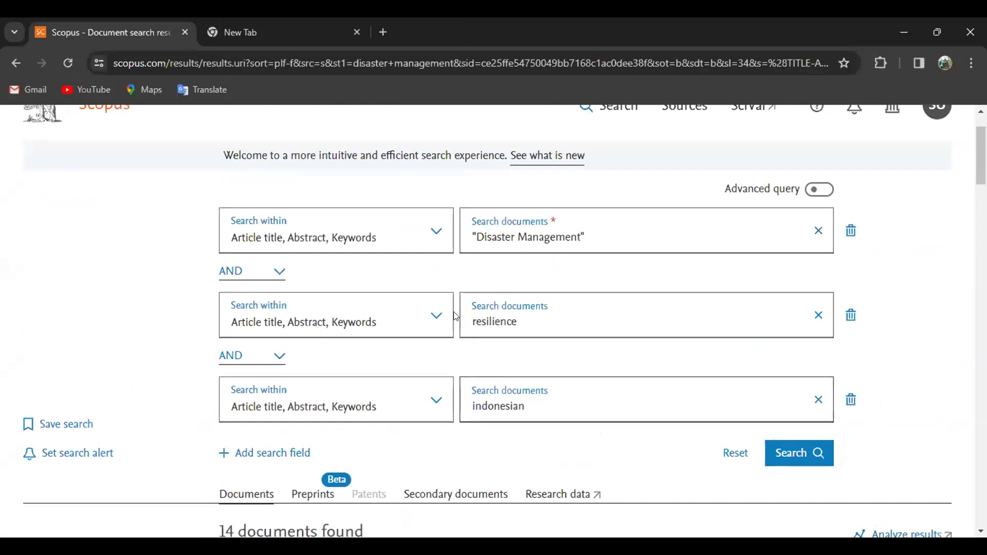
pyautogui.scroll(-4, 456, 316)
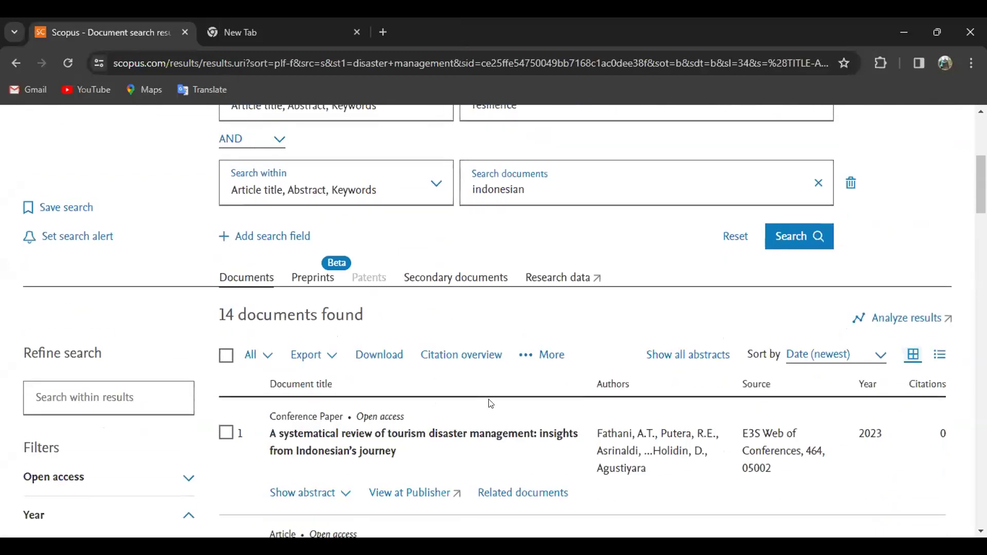
pyautogui.scroll(-3, 483, 371)
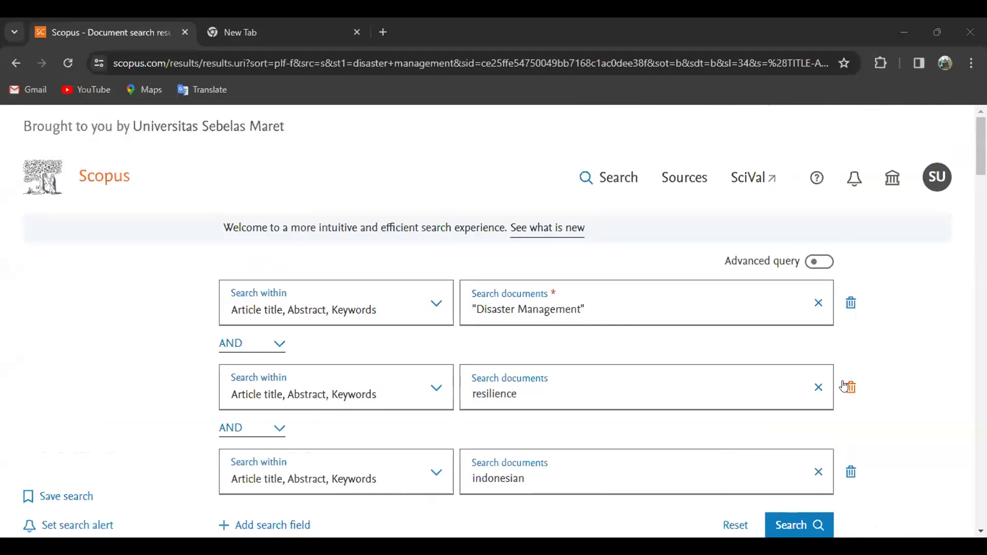
# Step: Remove the resilience and indonesian search fields from the query form
pyautogui.doubleClick(843, 386)
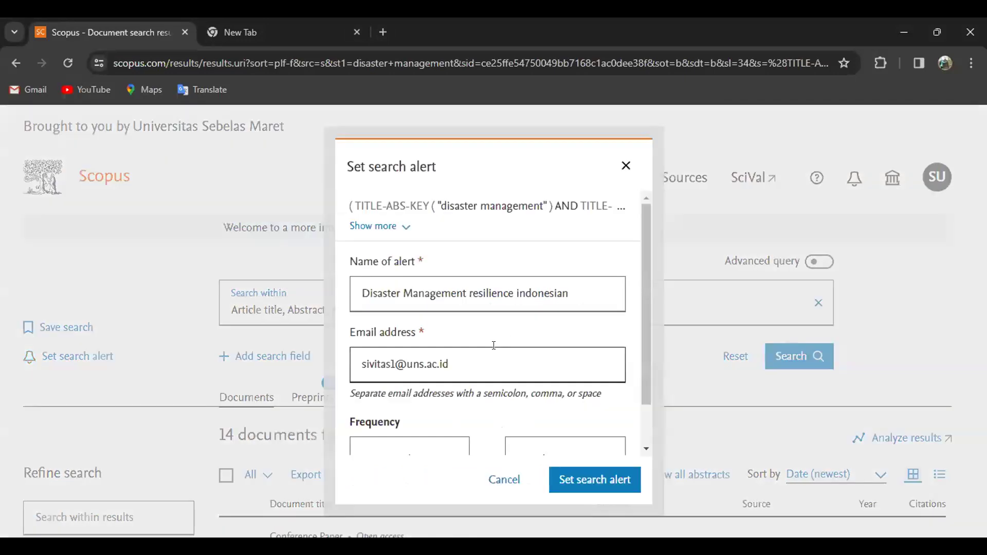
# Step: Look over the search alert form's alert name, email address and frequency settings
pyautogui.scroll(-1, 493, 346)
pyautogui.scroll(1, 492, 340)
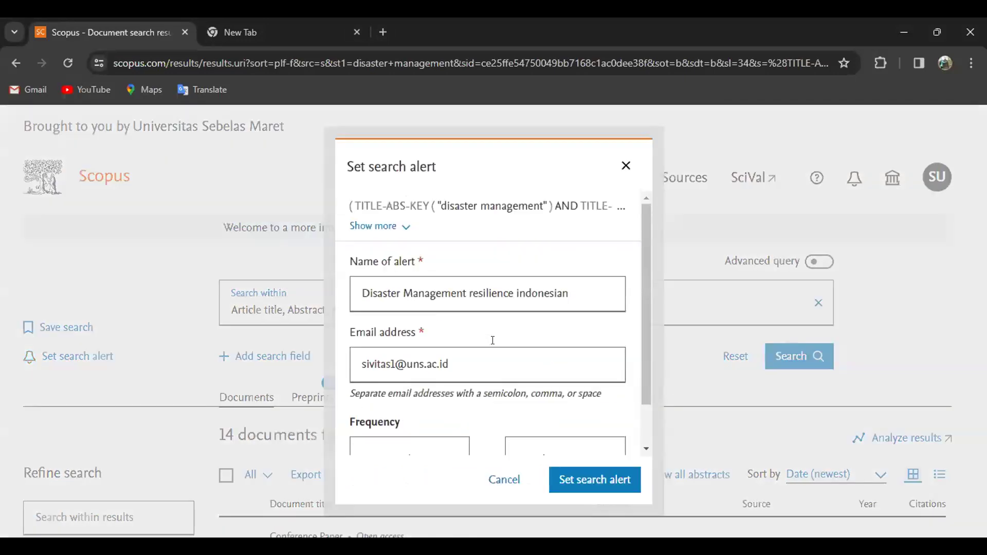
pyautogui.scroll(-1, 488, 355)
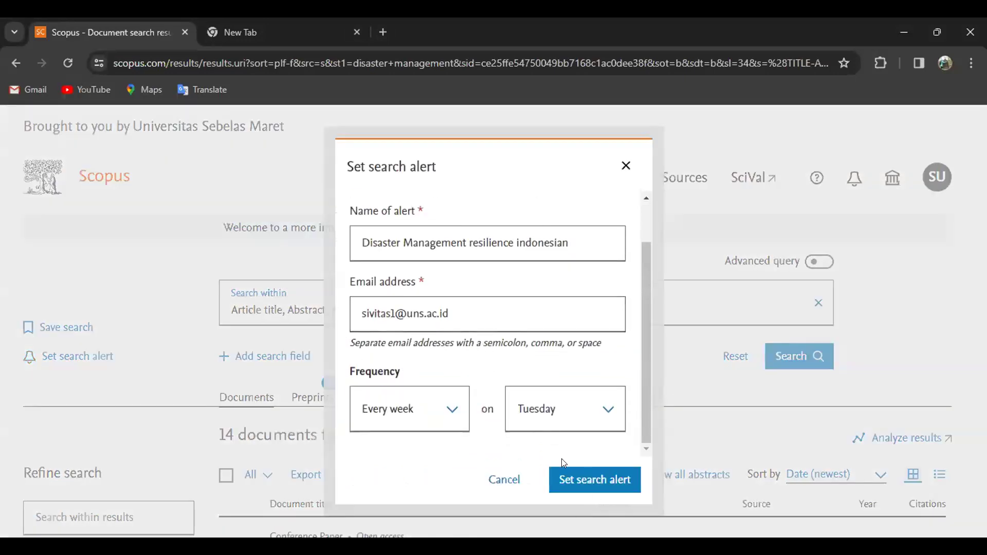
pyautogui.scroll(1, 502, 383)
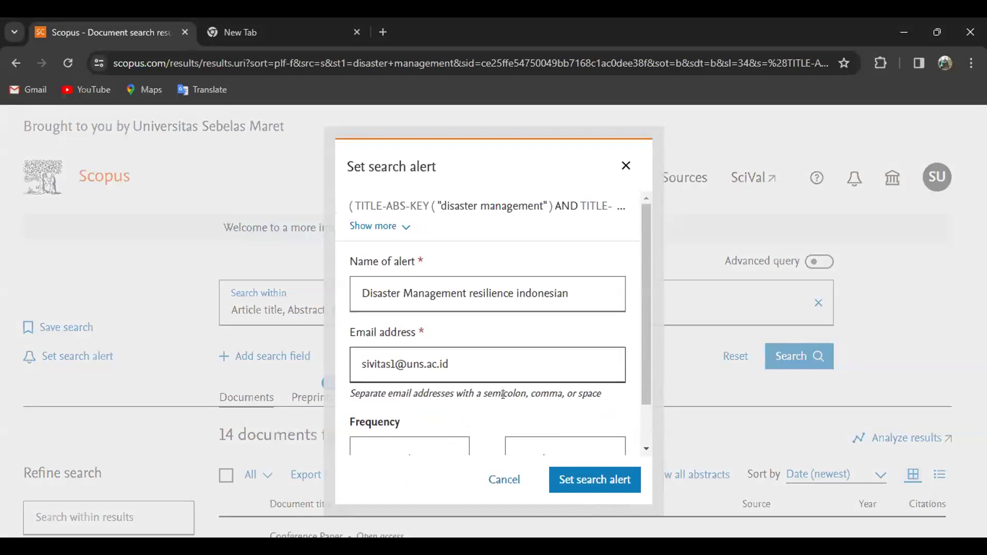
pyautogui.scroll(-1, 502, 386)
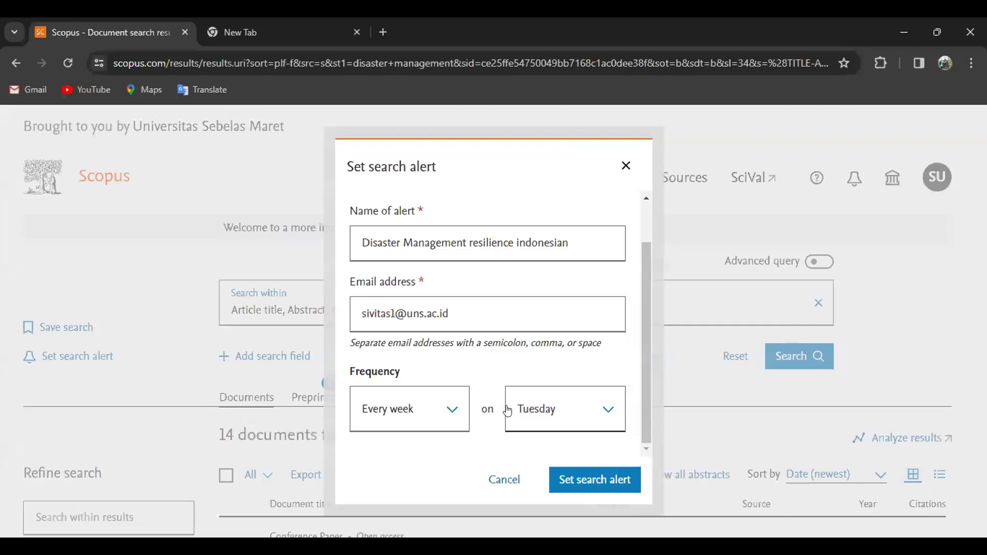
pyautogui.scroll(1, 509, 410)
pyautogui.scroll(-1, 512, 410)
# Step: Try Every month as the search alert's frequency, then set it back to Every week
pyautogui.click(450, 414)
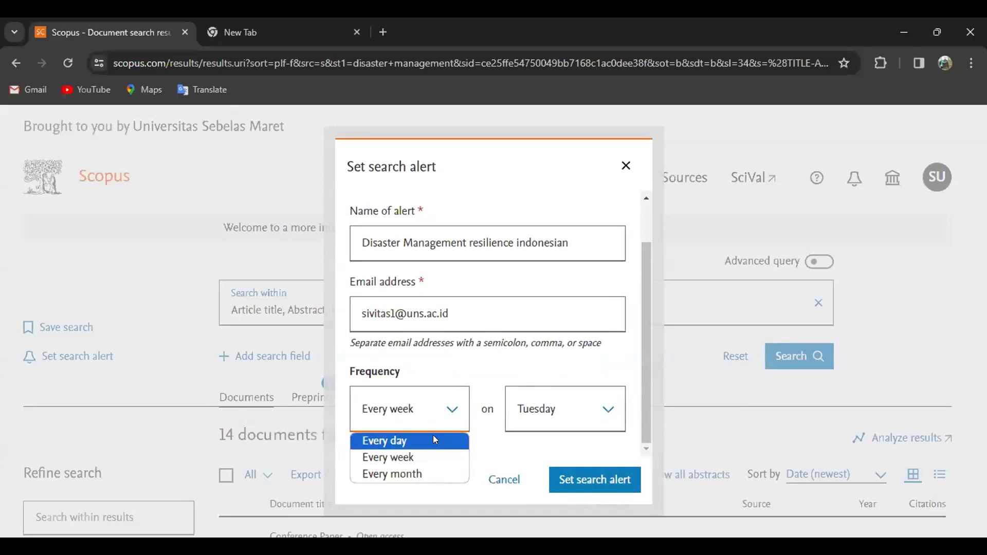
pyautogui.click(450, 471)
pyautogui.click(449, 410)
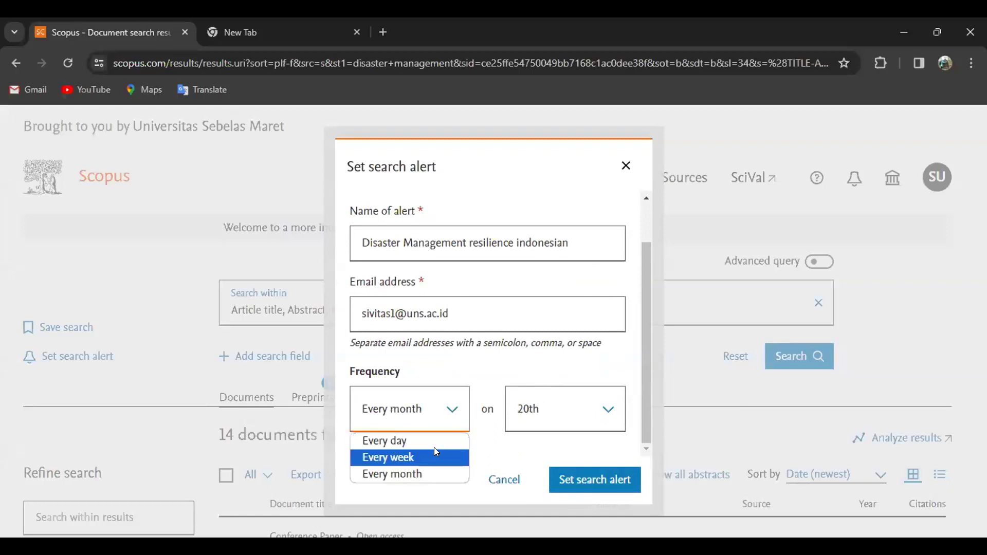
pyautogui.click(434, 447)
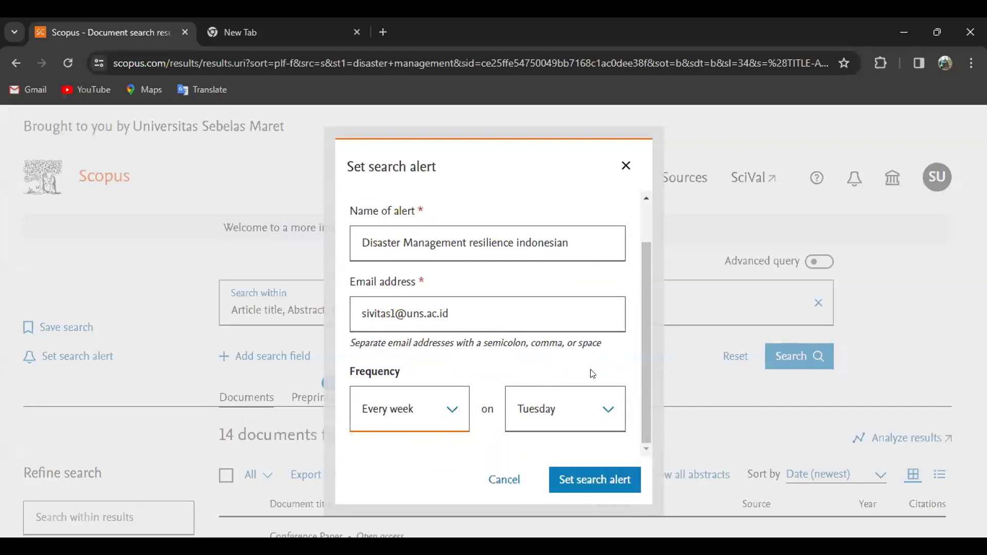
# Step: Try Every day and Every month as the alert frequency, return to Every week, and close the form without setting the alert
pyautogui.click(443, 429)
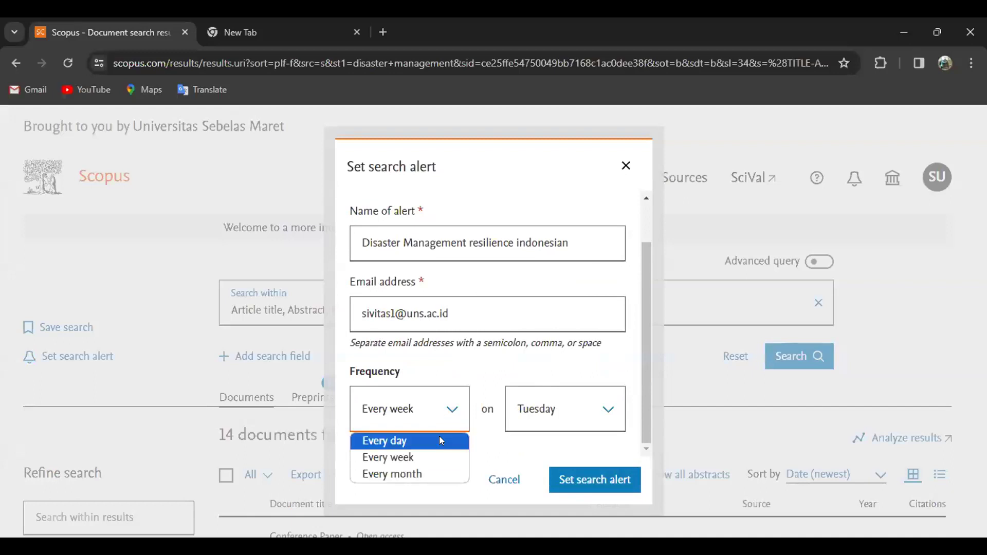
pyautogui.click(441, 440)
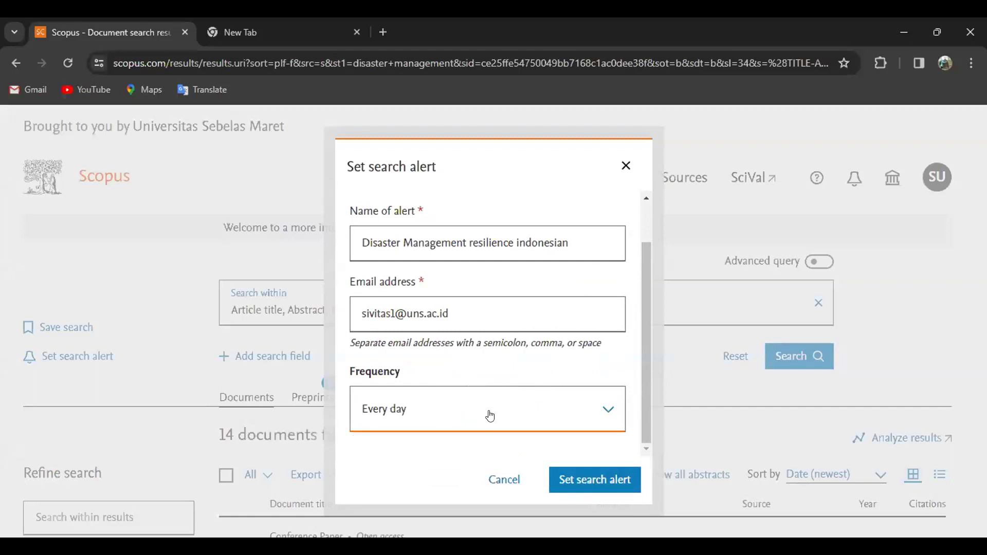
pyautogui.click(490, 415)
pyautogui.click(431, 472)
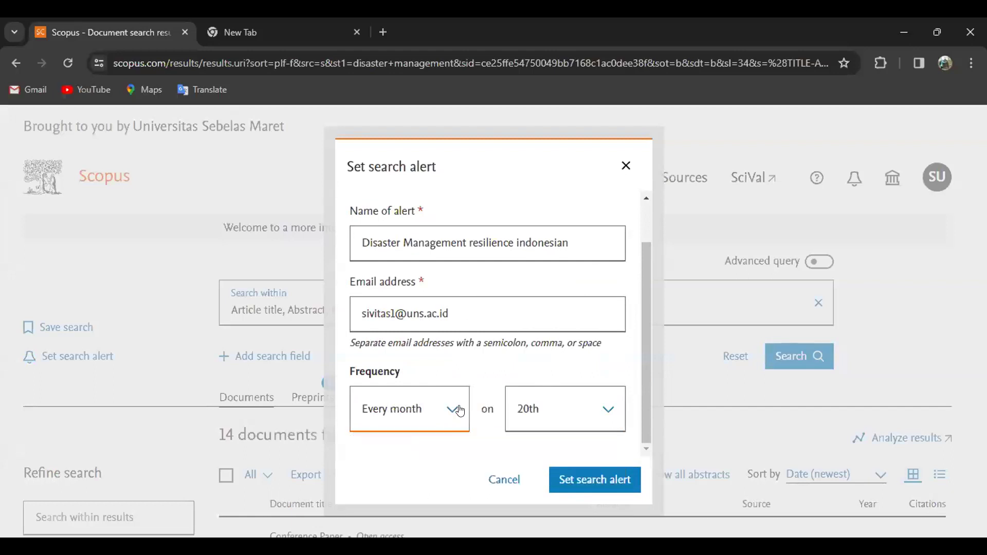
pyautogui.click(459, 411)
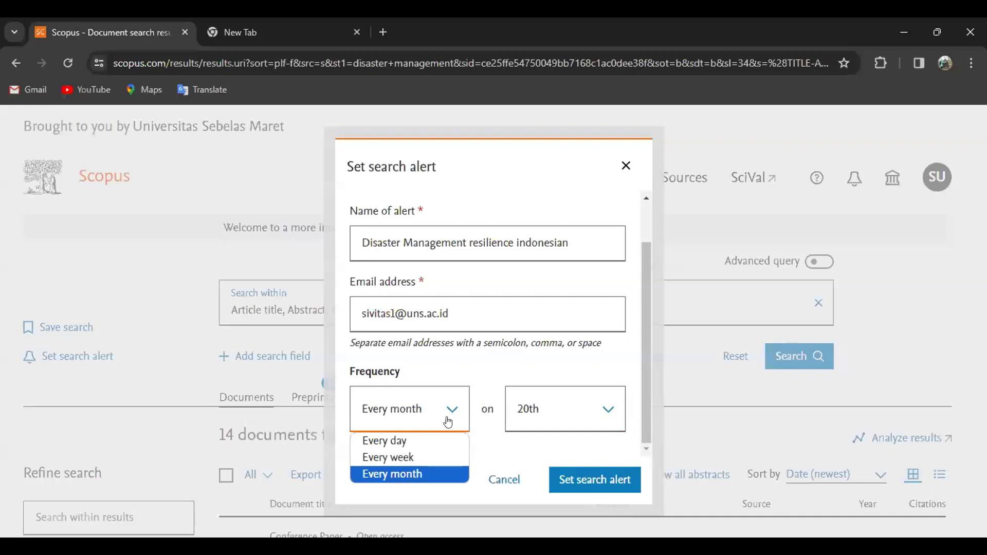
pyautogui.click(444, 465)
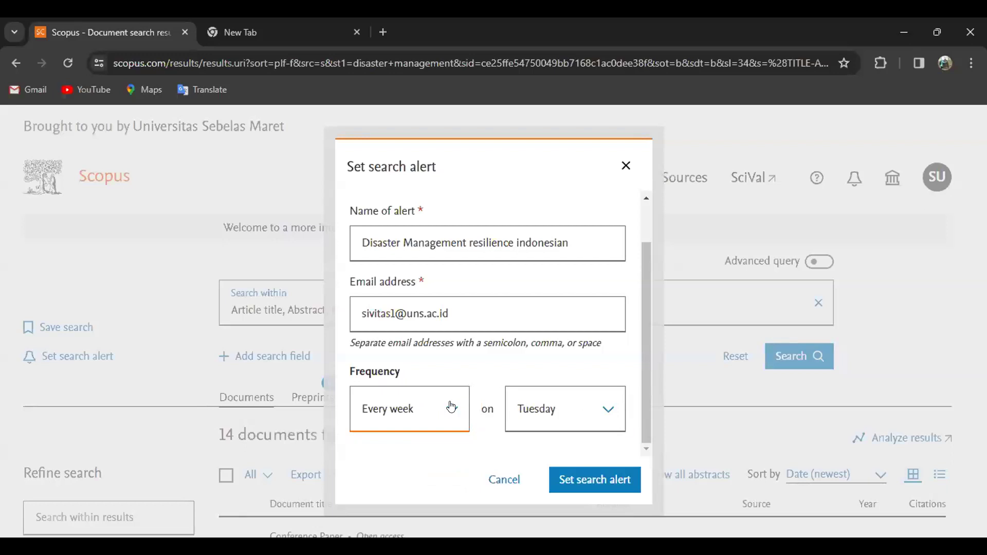
pyautogui.click(626, 165)
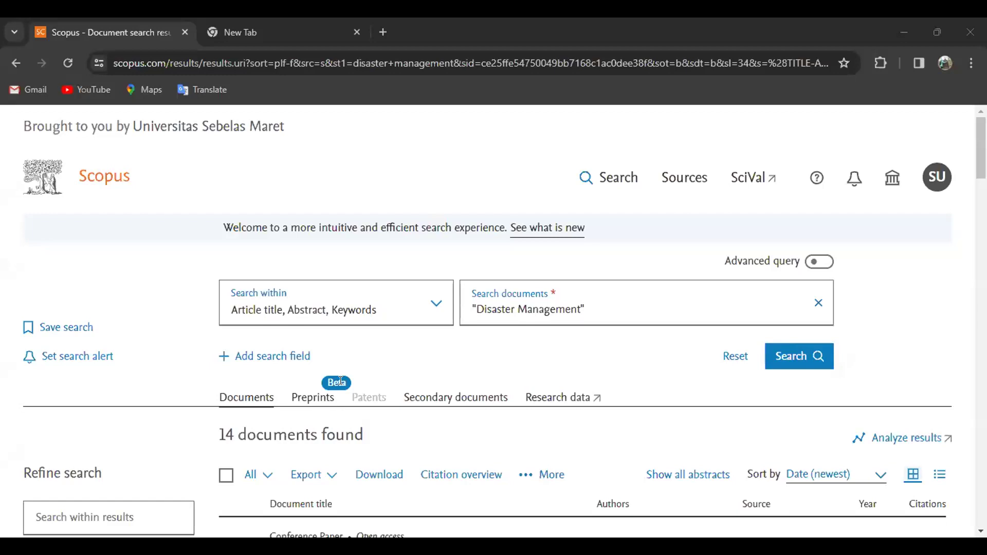
# Step: Switch the Year filter of the search results to Individual and select 2023, 2022, 2021, 2018 and 2017
pyautogui.scroll(-3, 689, 450)
pyautogui.scroll(1, 687, 441)
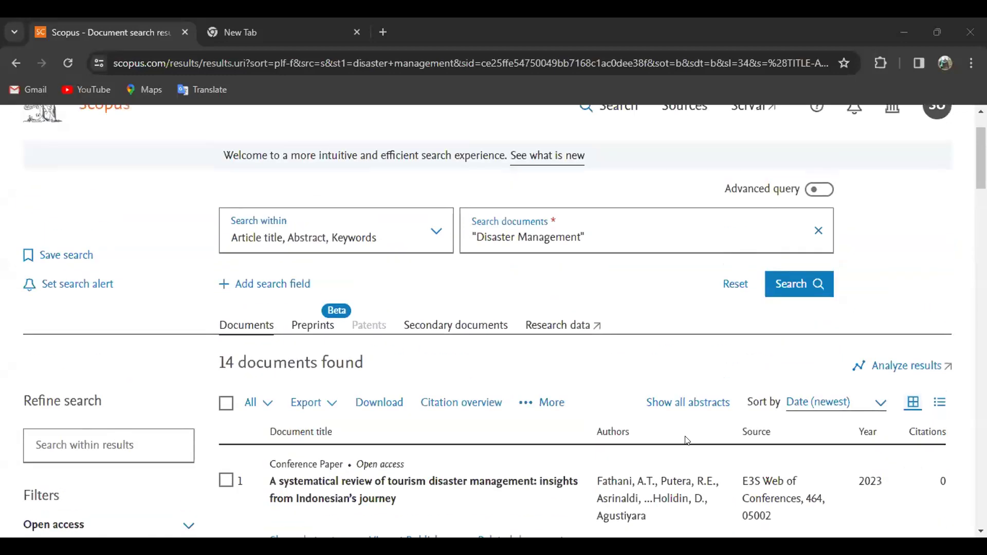
pyautogui.scroll(1, 687, 441)
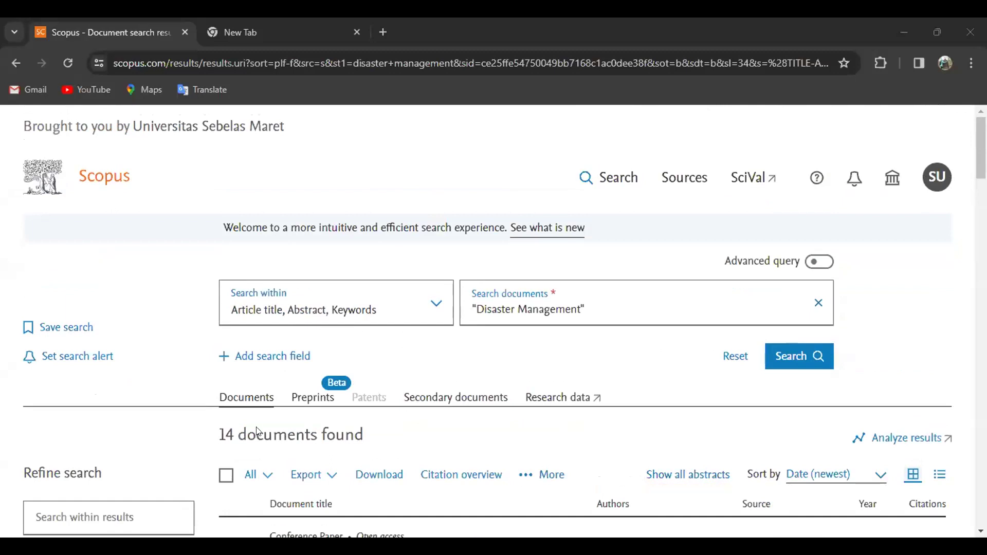
pyautogui.scroll(-3, 161, 431)
pyautogui.scroll(-3, 159, 423)
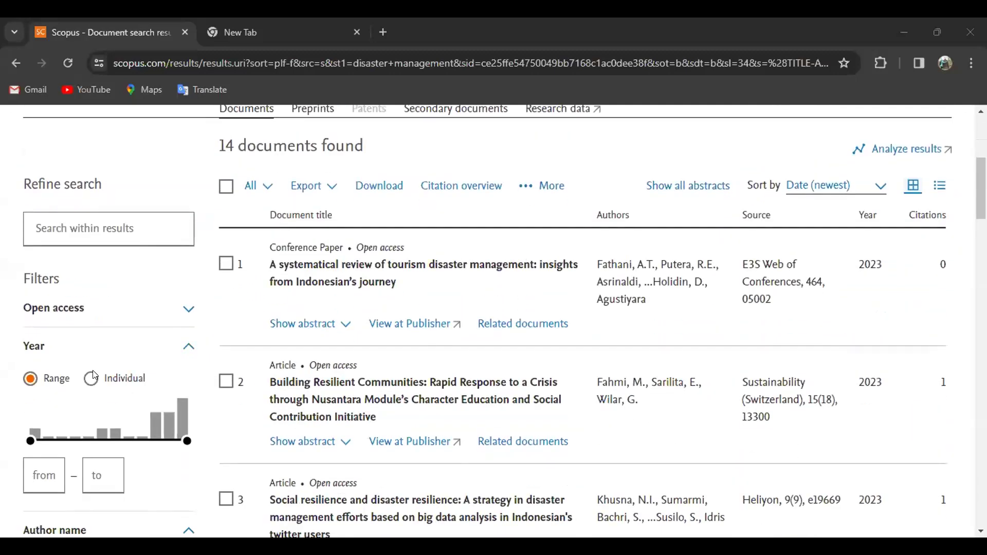
pyautogui.click(91, 378)
pyautogui.scroll(-3, 144, 381)
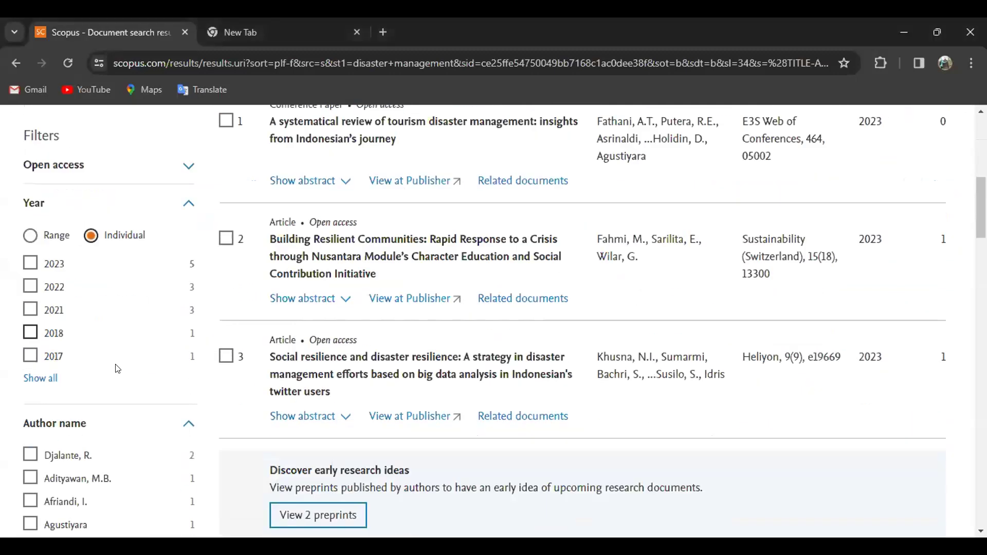
pyautogui.click(31, 262)
pyautogui.click(30, 285)
pyautogui.click(30, 308)
pyautogui.click(29, 332)
pyautogui.click(30, 354)
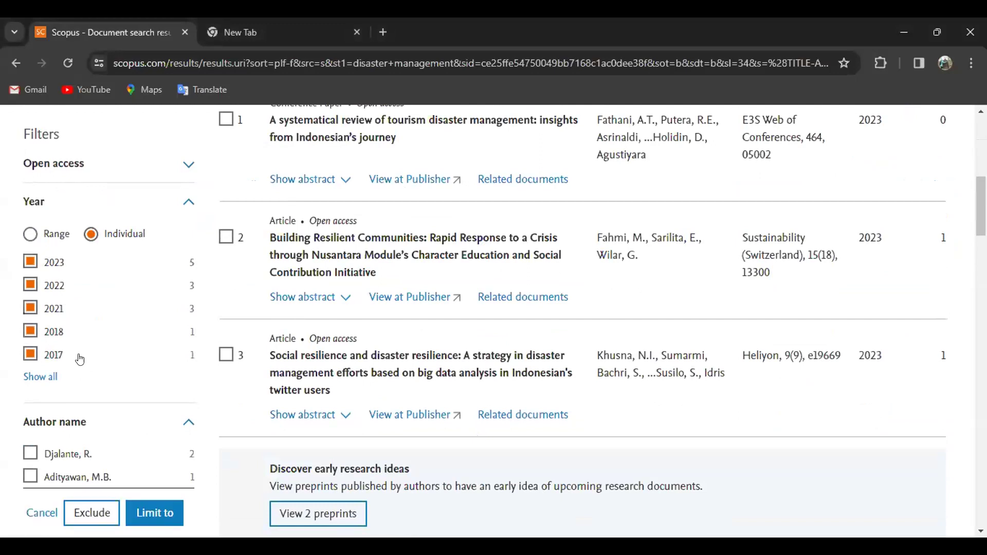
# Step: Look through the Author name and Document type filters and expand the Subject area filter
pyautogui.scroll(-3, 176, 359)
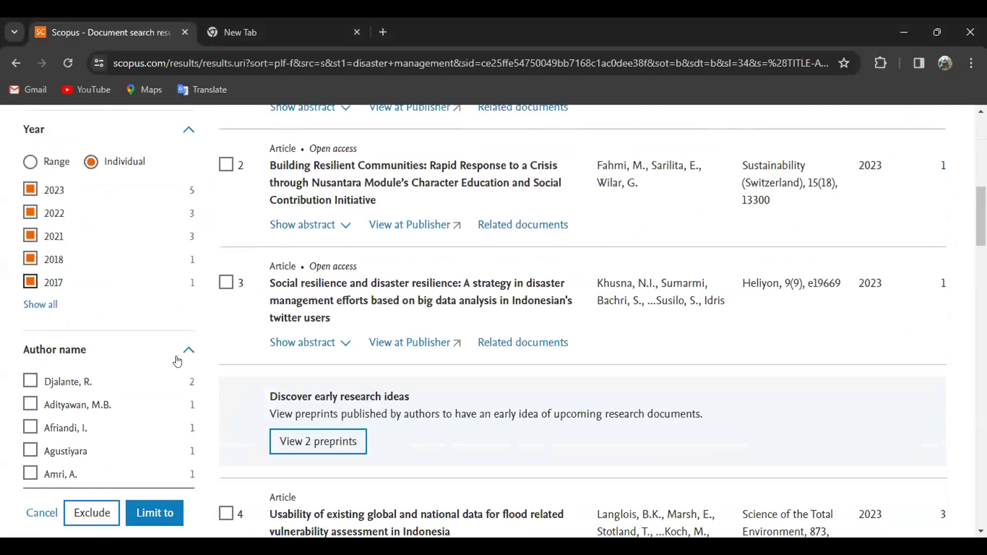
pyautogui.scroll(-1, 177, 360)
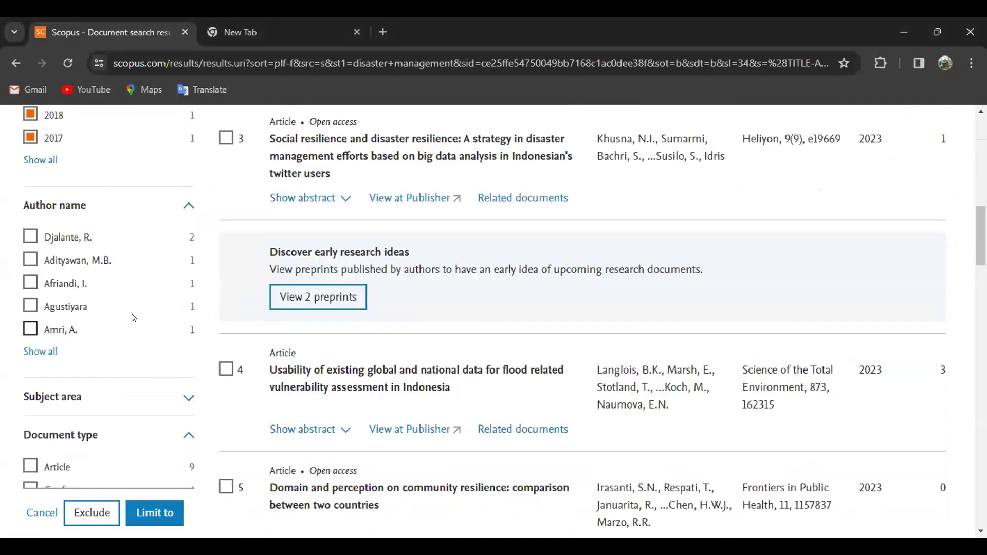
pyautogui.scroll(-2, 134, 308)
pyautogui.scroll(-1, 134, 314)
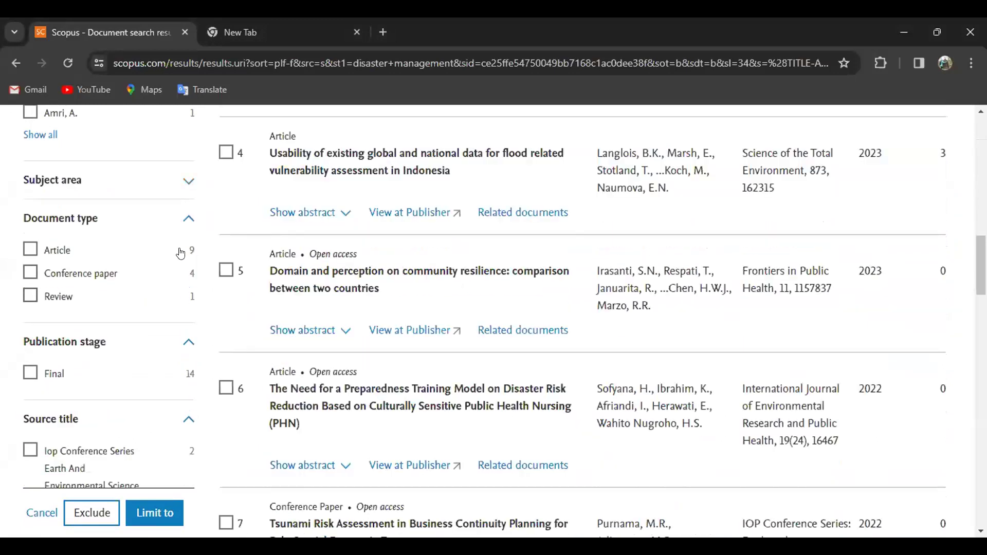
pyautogui.click(191, 178)
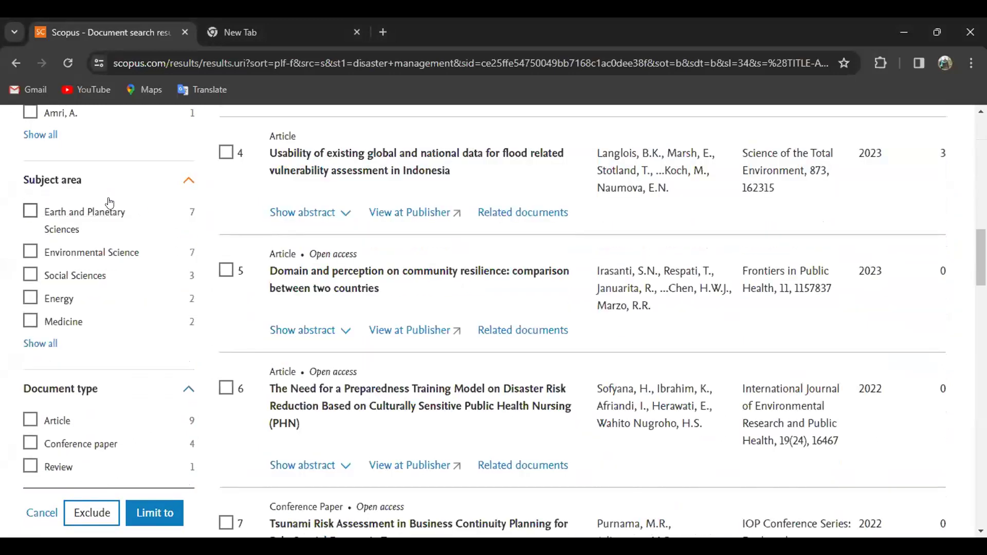